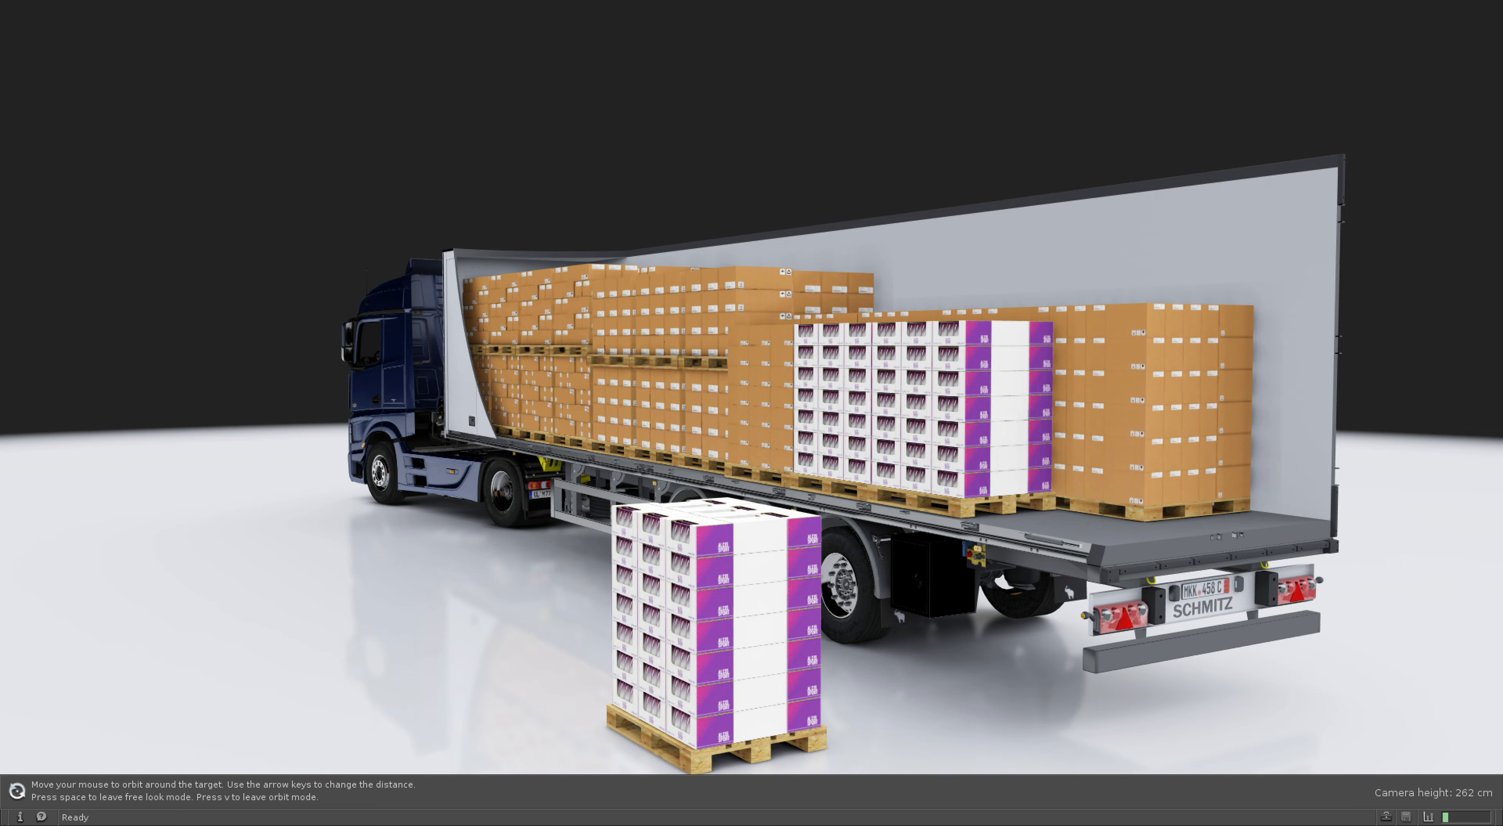
pyautogui.press('Up')
pyautogui.press('Up')
pyautogui.press('Up')
pyautogui.press('Up')
pyautogui.press('Up')
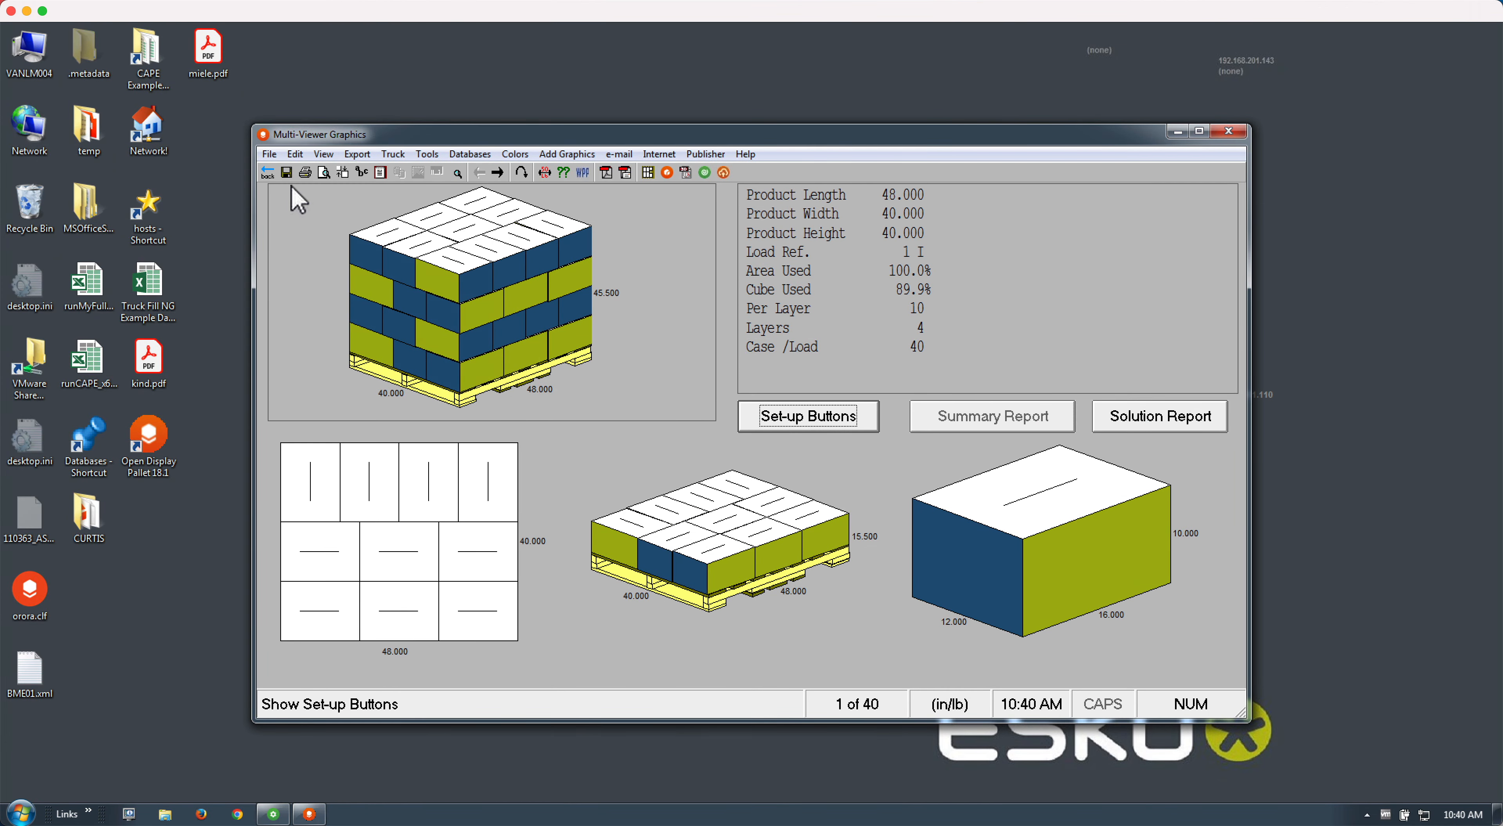
# Set the 48x40 pallet's maximum load height to 72 and recalculate the pallet load.
pyautogui.click(267, 173)
pyautogui.click(568, 205)
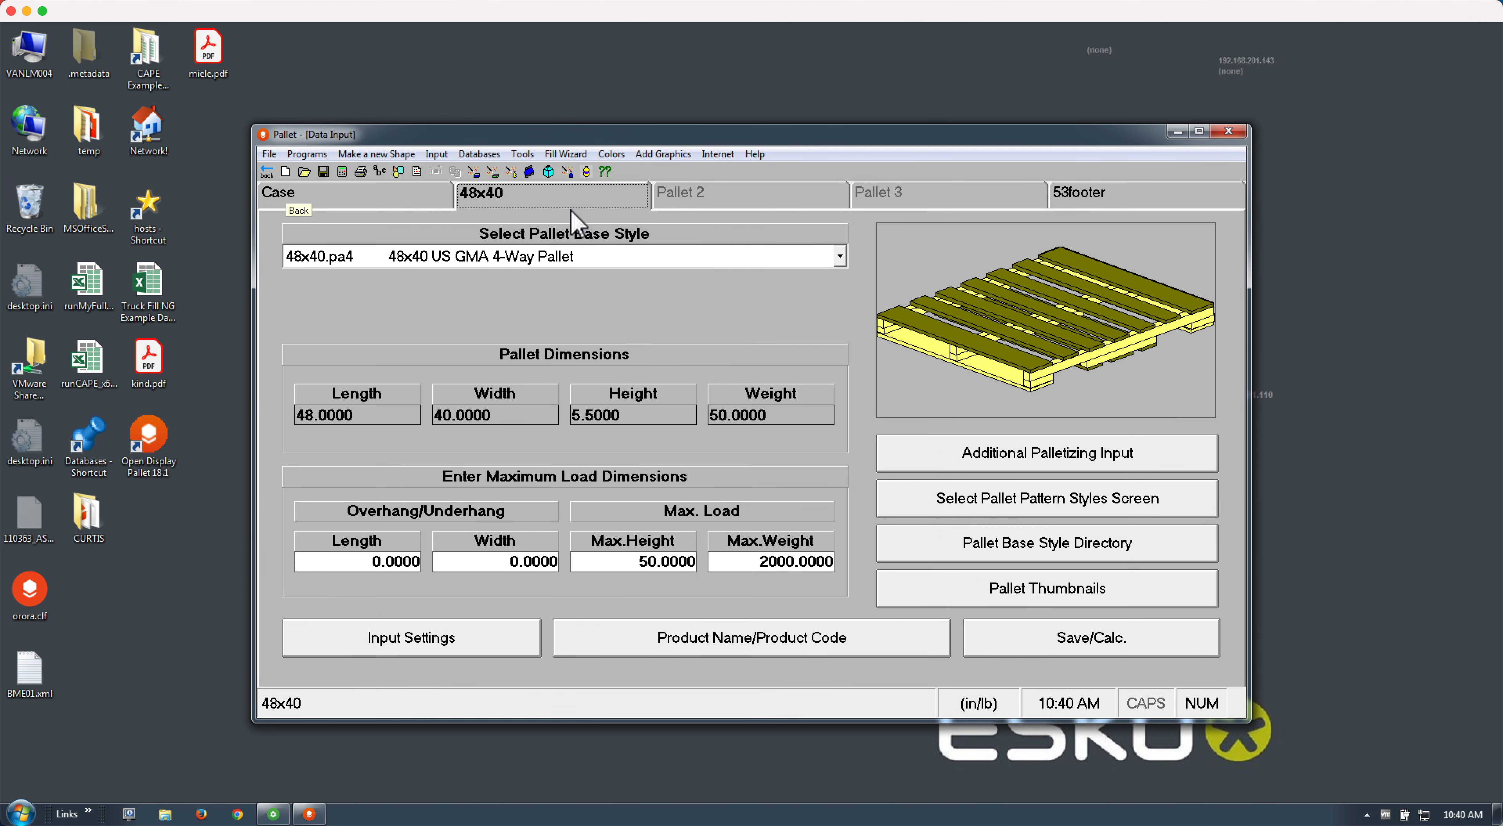
pyautogui.click(625, 561)
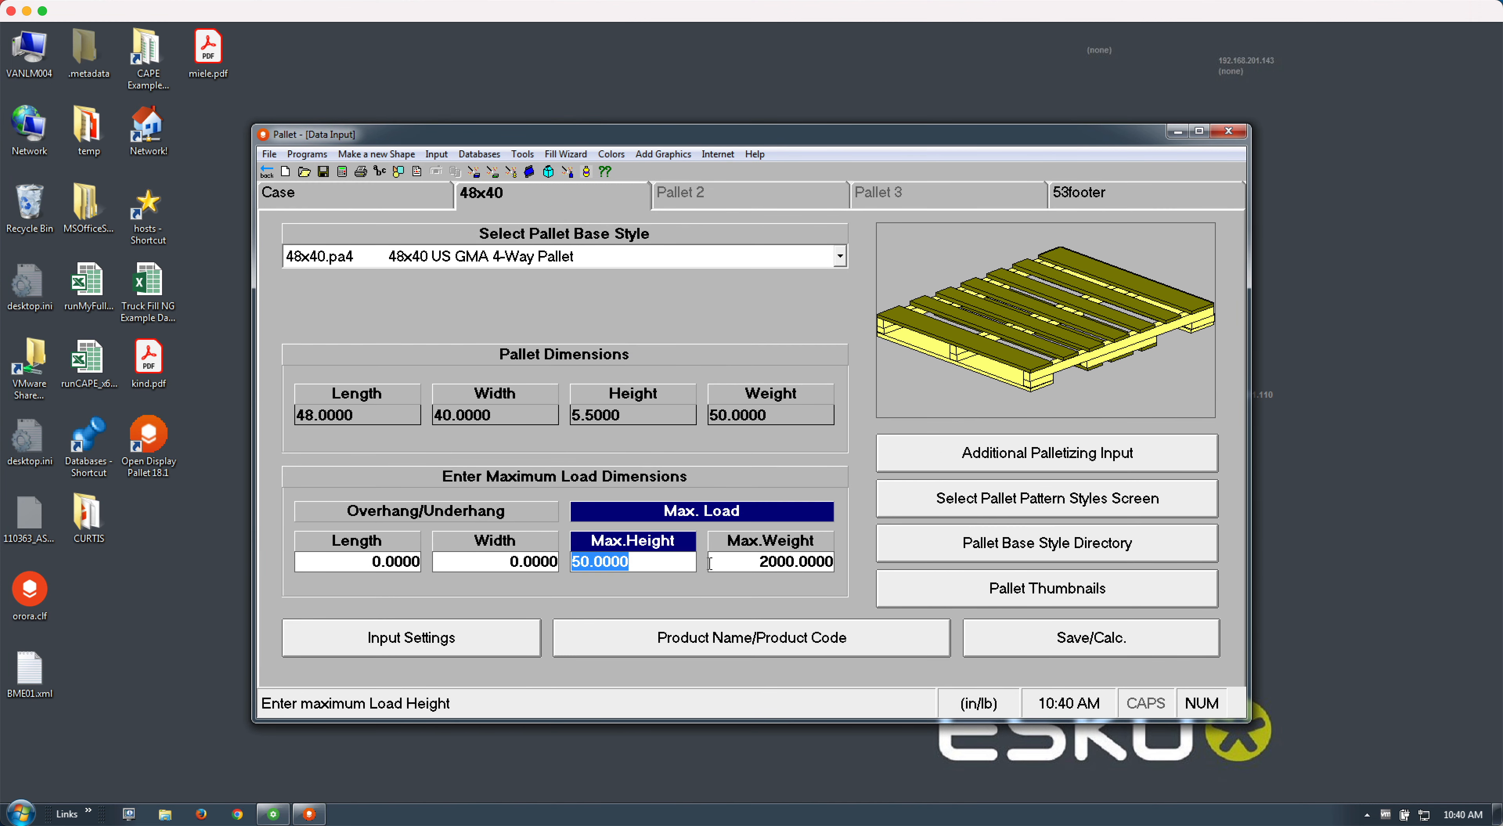
pyautogui.write('72')
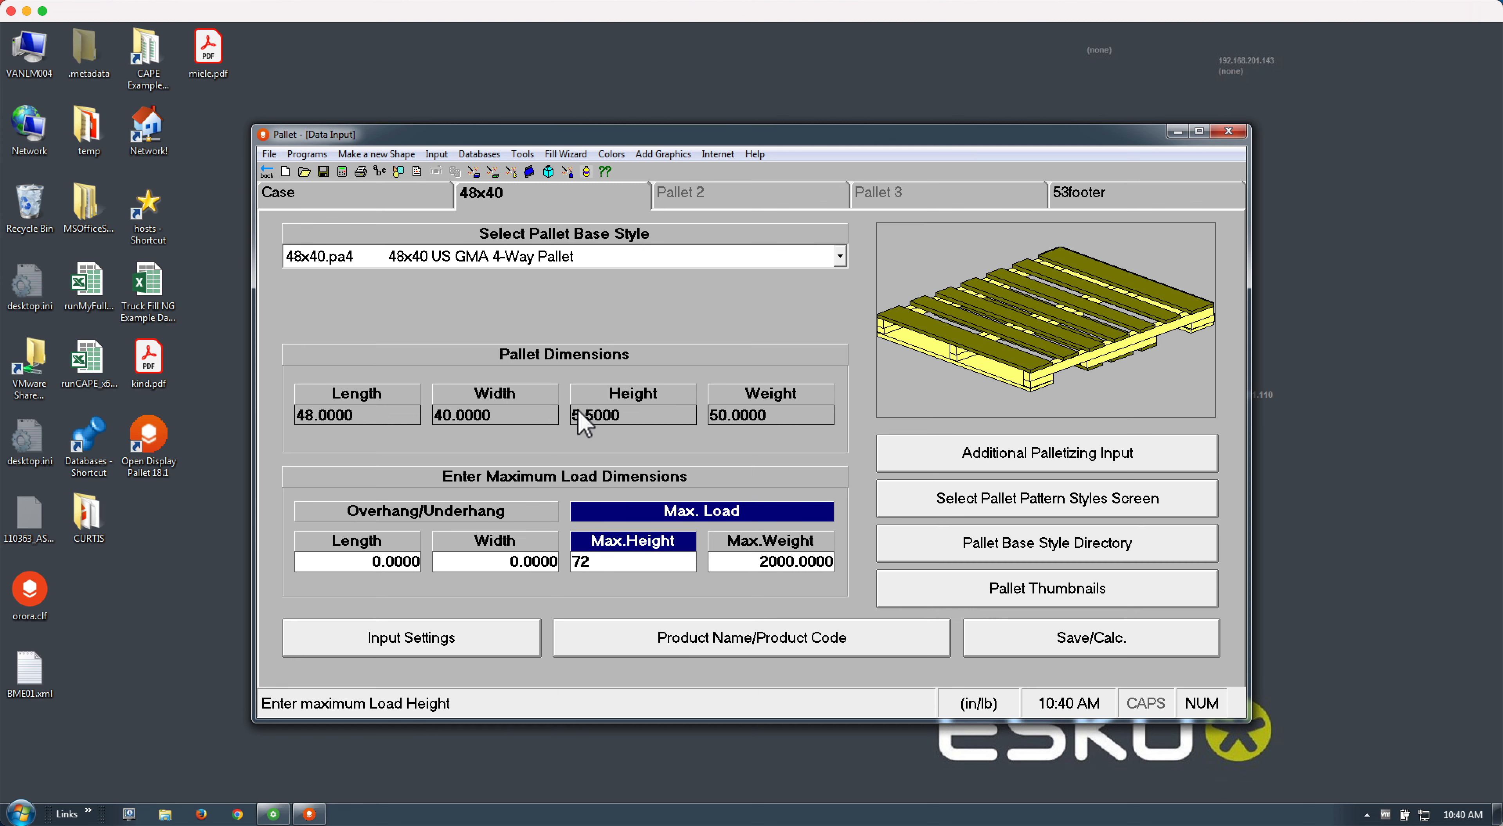
pyautogui.click(379, 171)
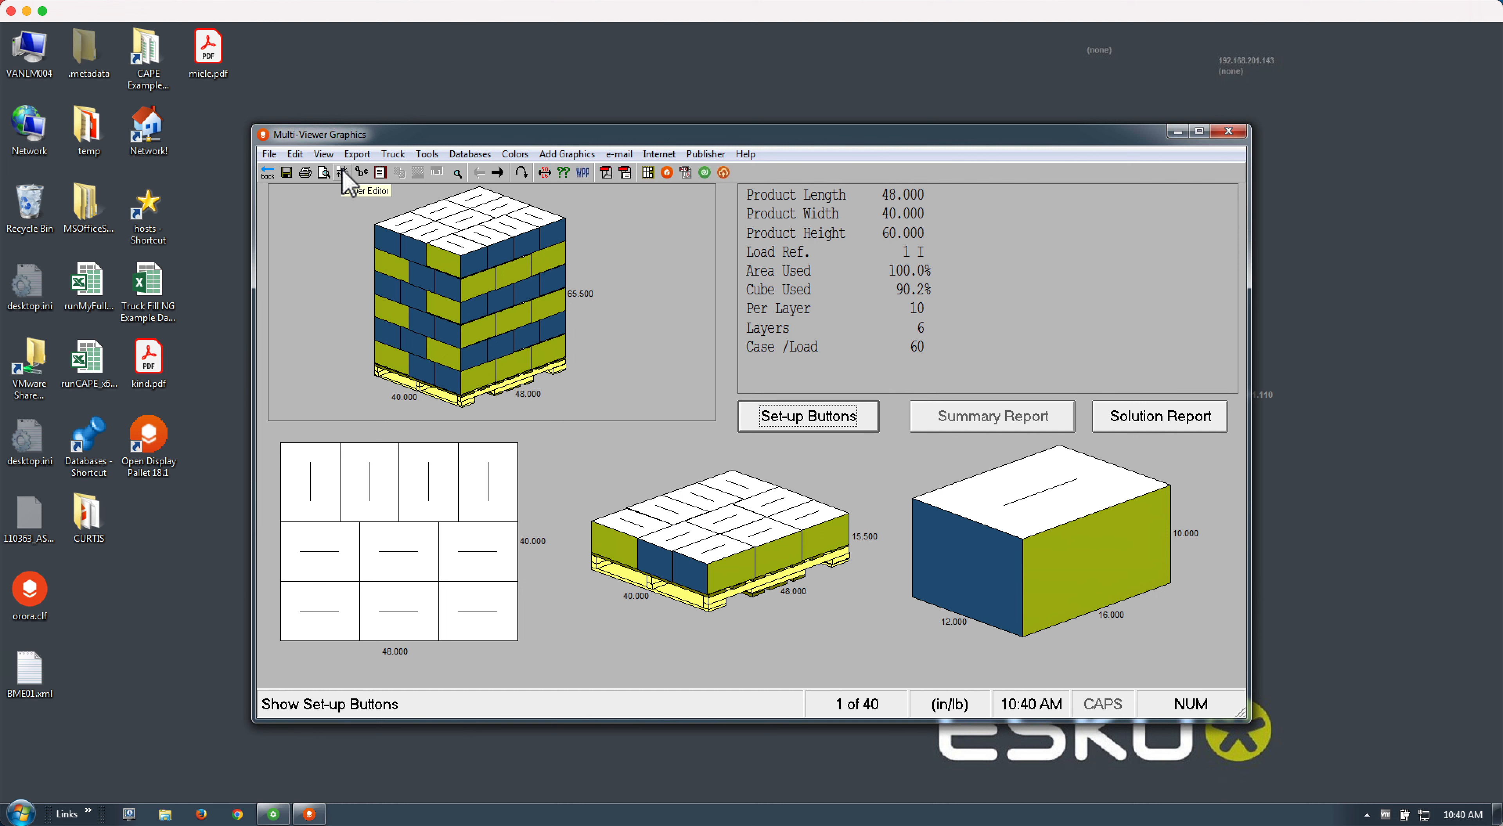
# Export the pallet load as XML to BME01.xml on the Desktop, replacing the existing file, decline opening it, and leave the results view.
pyautogui.click(275, 156)
pyautogui.moveTo(358, 156)
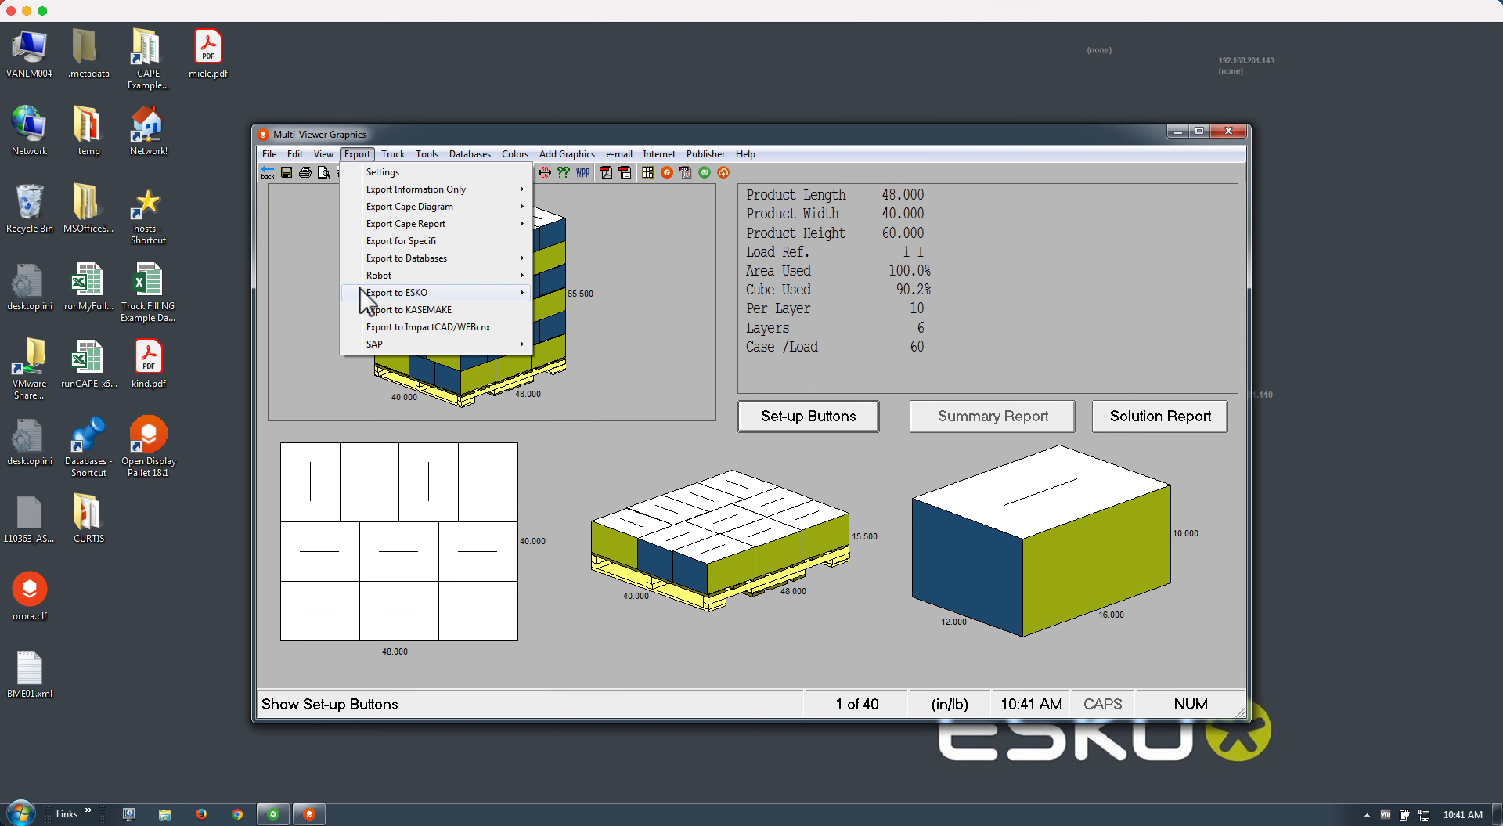
pyautogui.moveTo(361, 296)
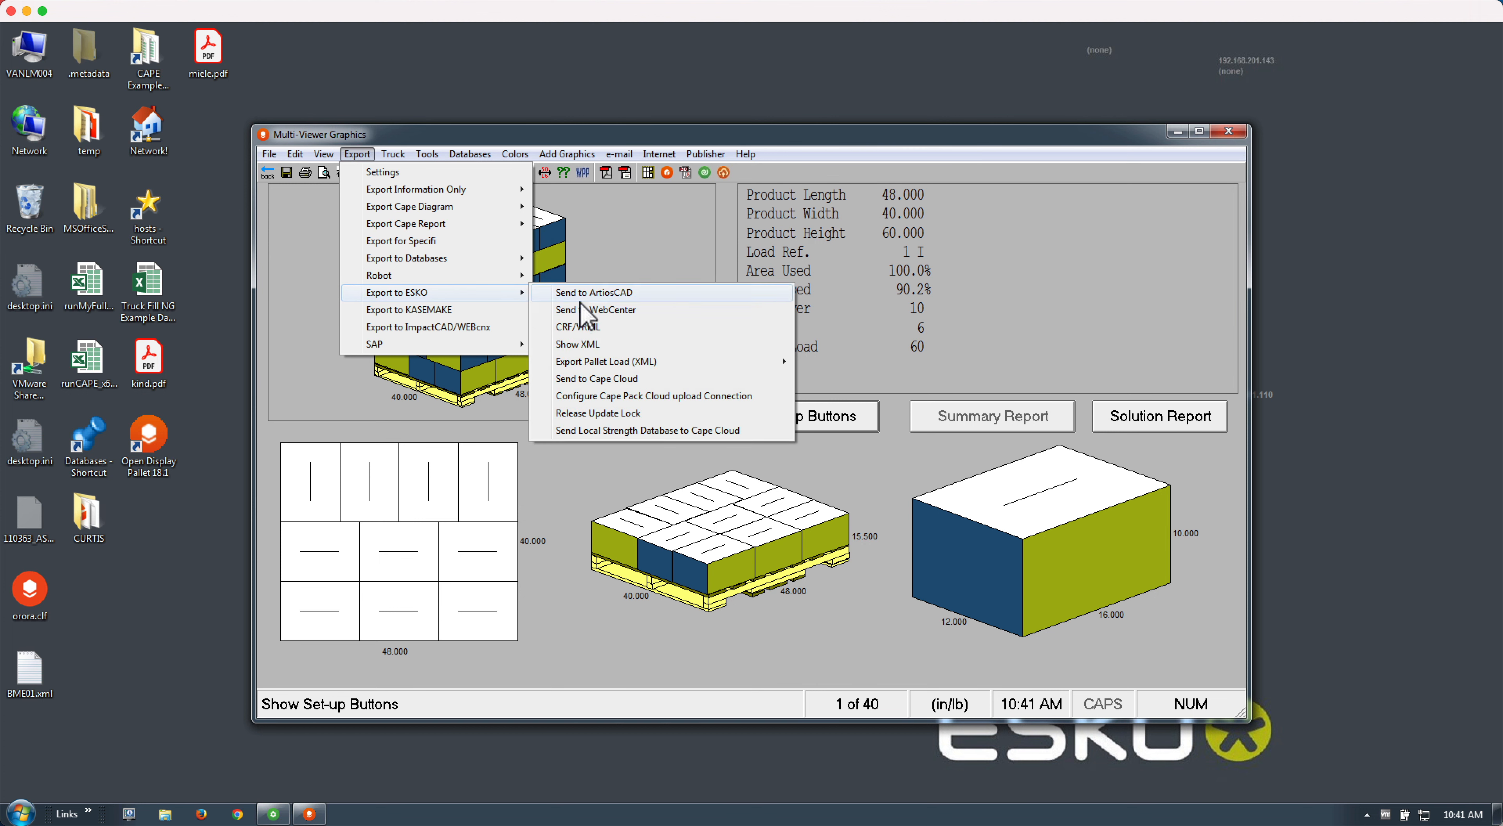
pyautogui.moveTo(589, 368)
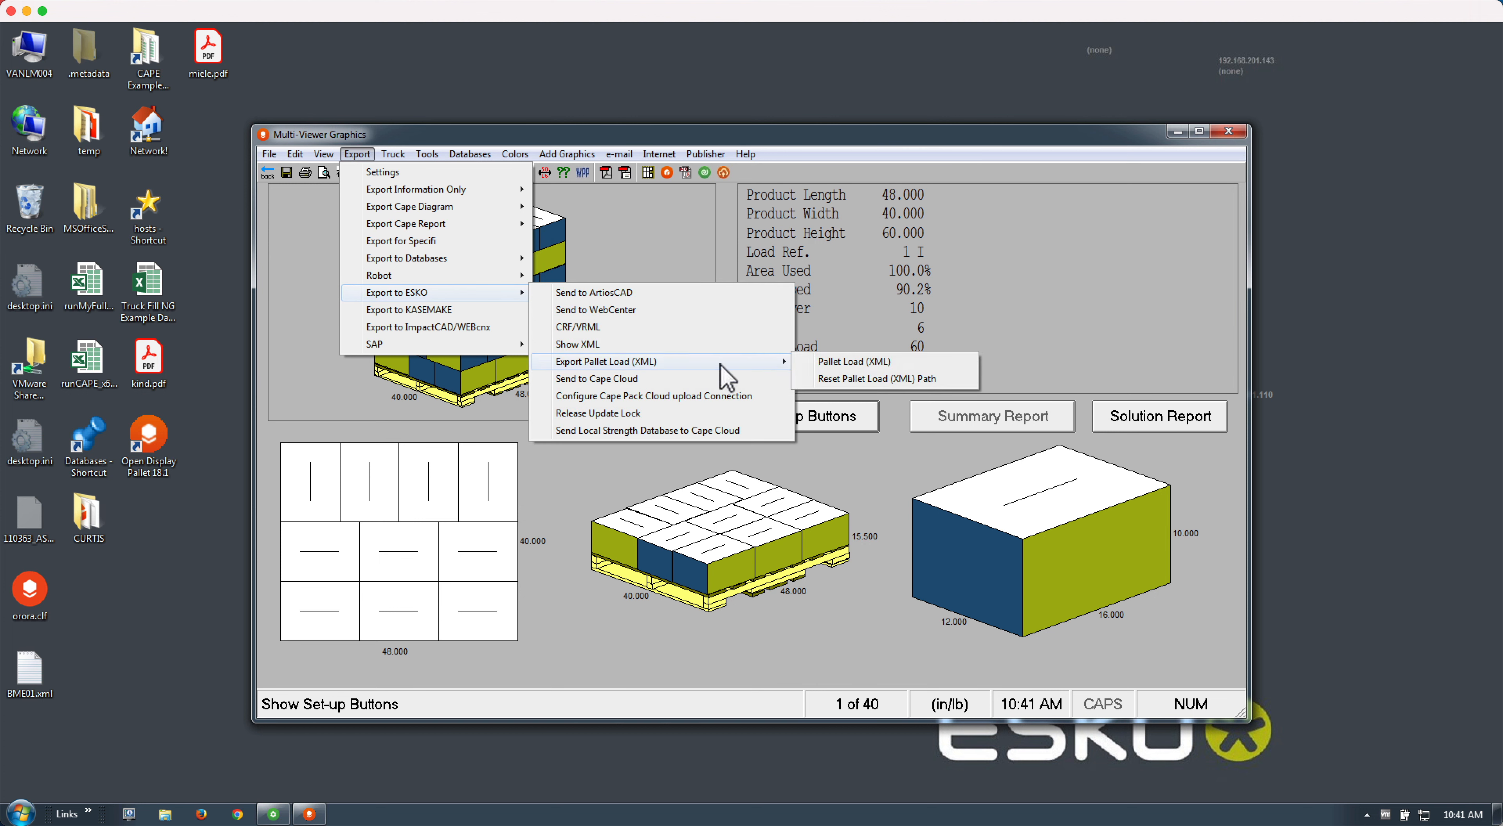
pyautogui.click(918, 364)
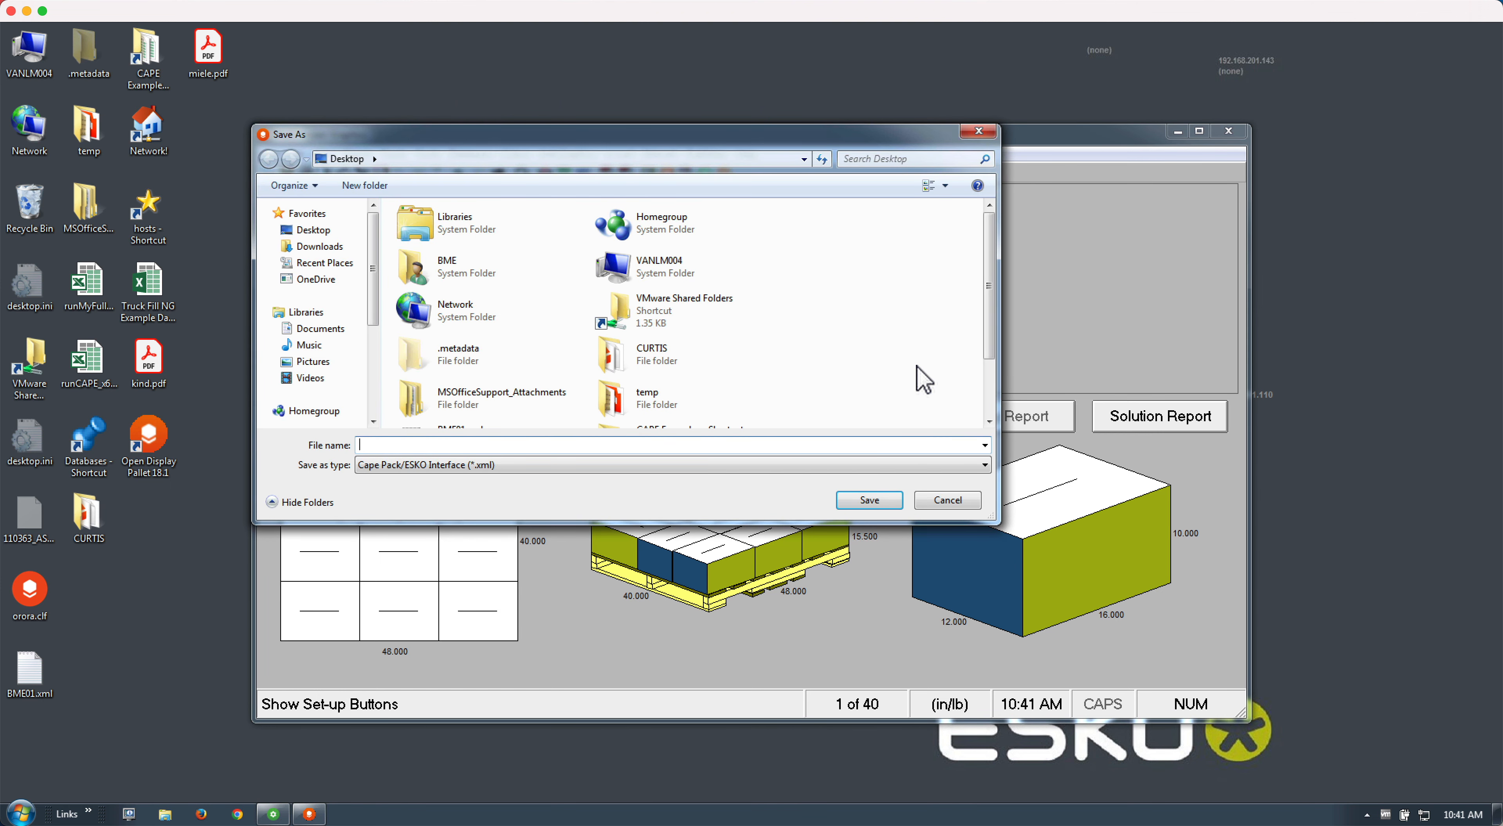
pyautogui.click(988, 405)
pyautogui.click(487, 376)
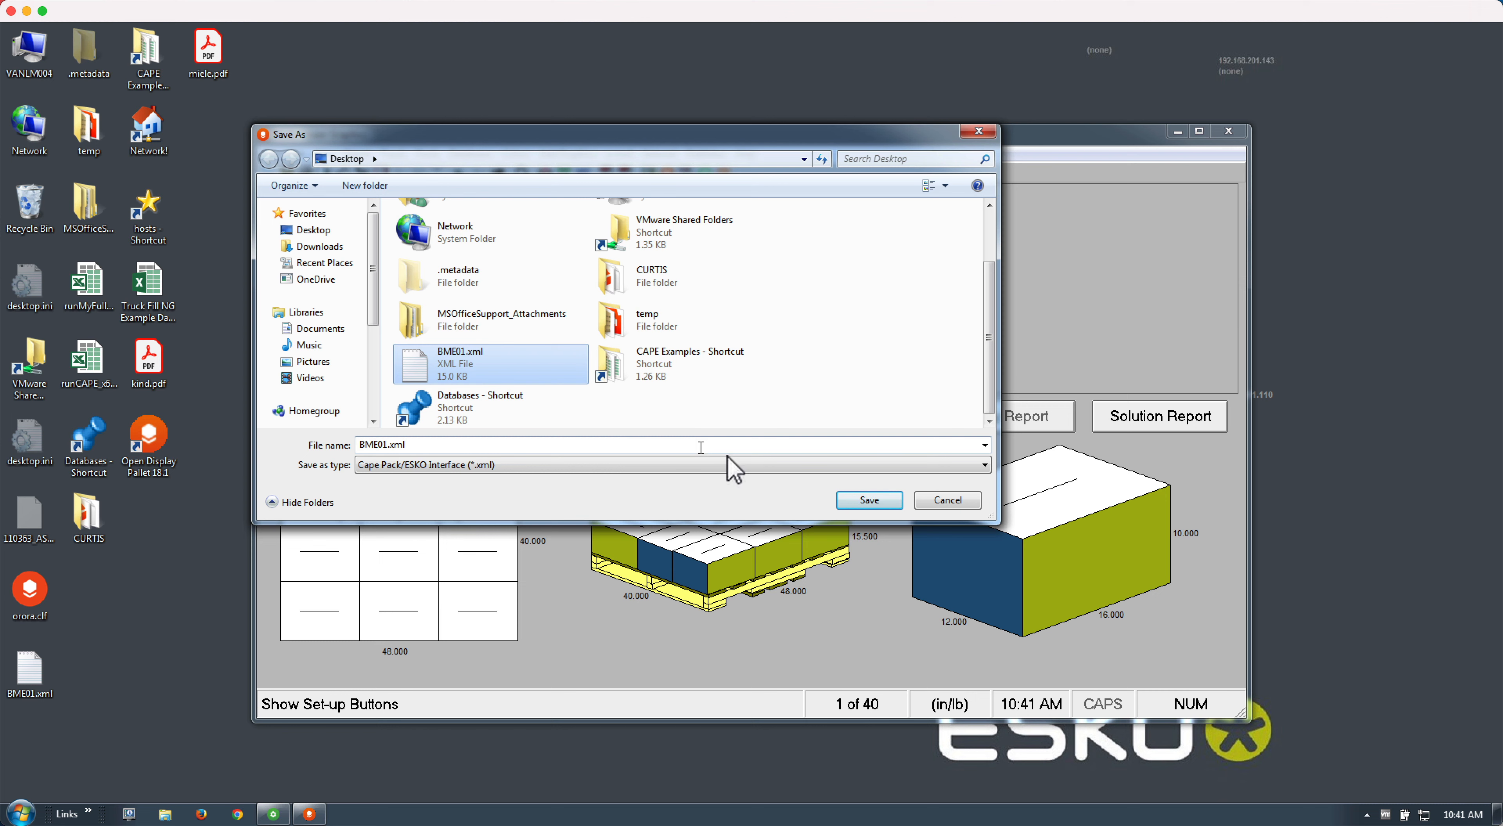
pyautogui.click(864, 500)
pyautogui.click(817, 425)
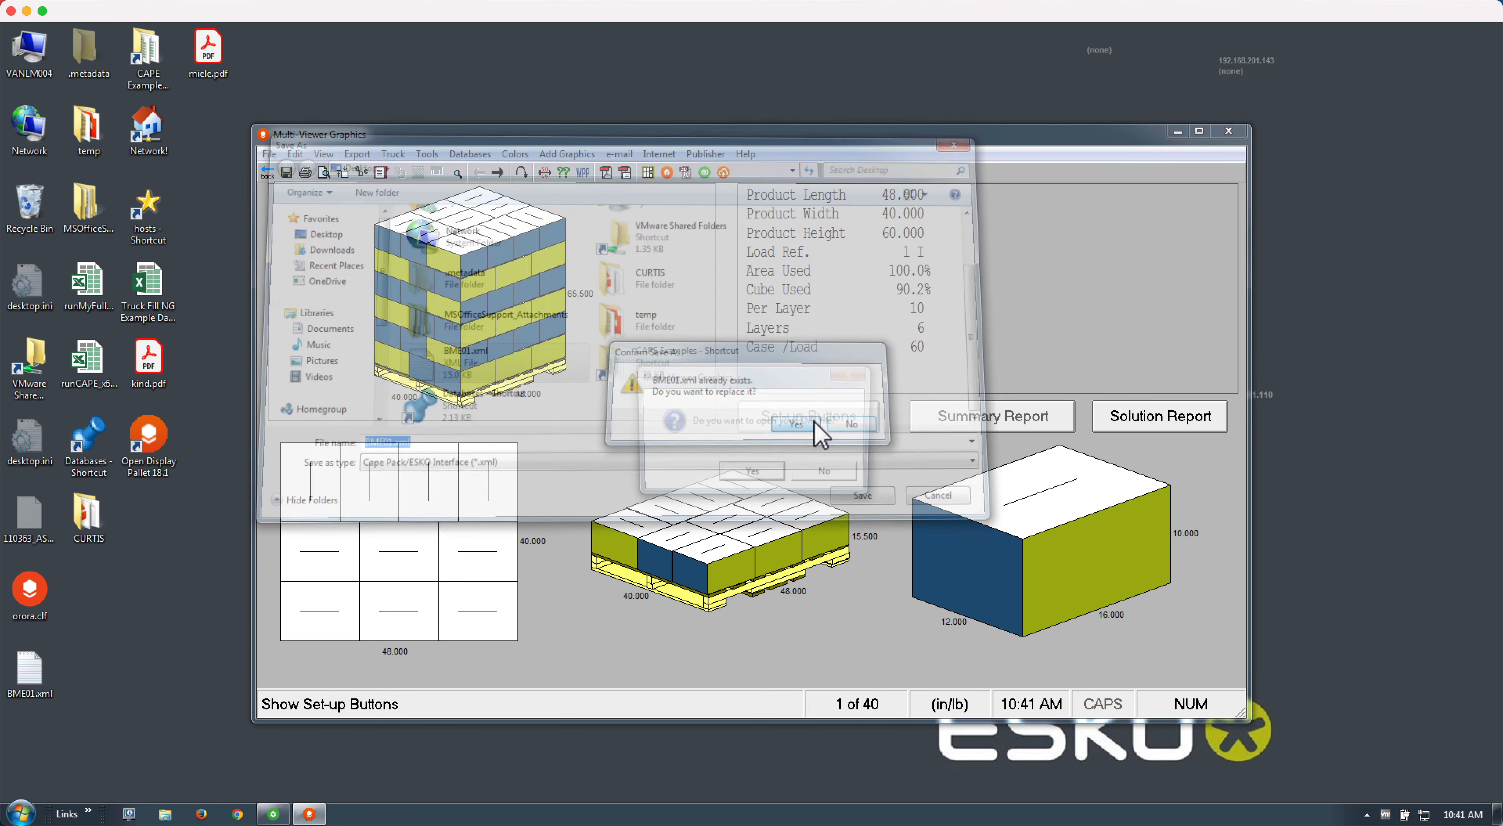
pyautogui.click(827, 474)
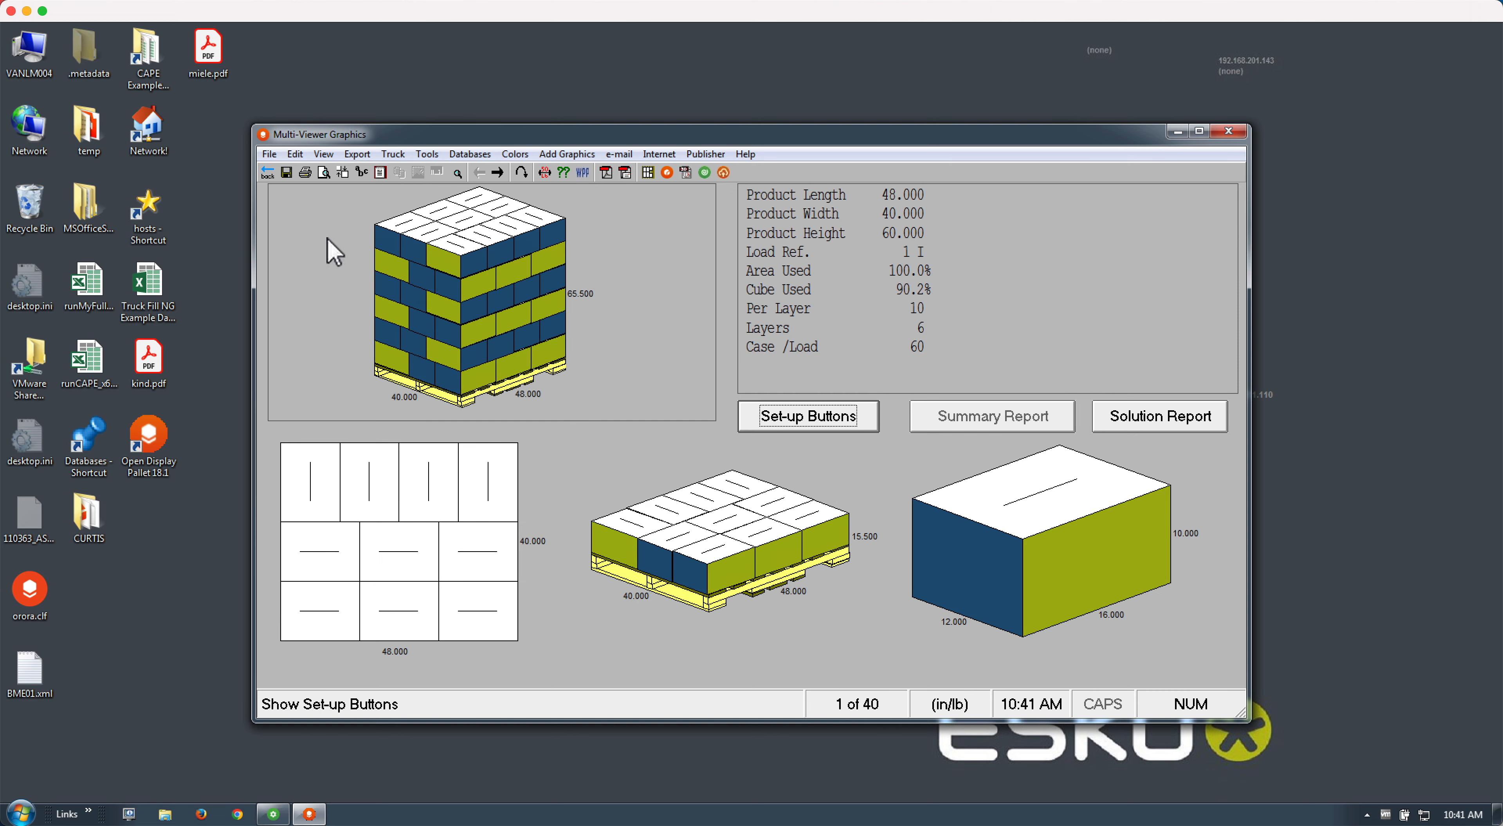
pyautogui.click(268, 172)
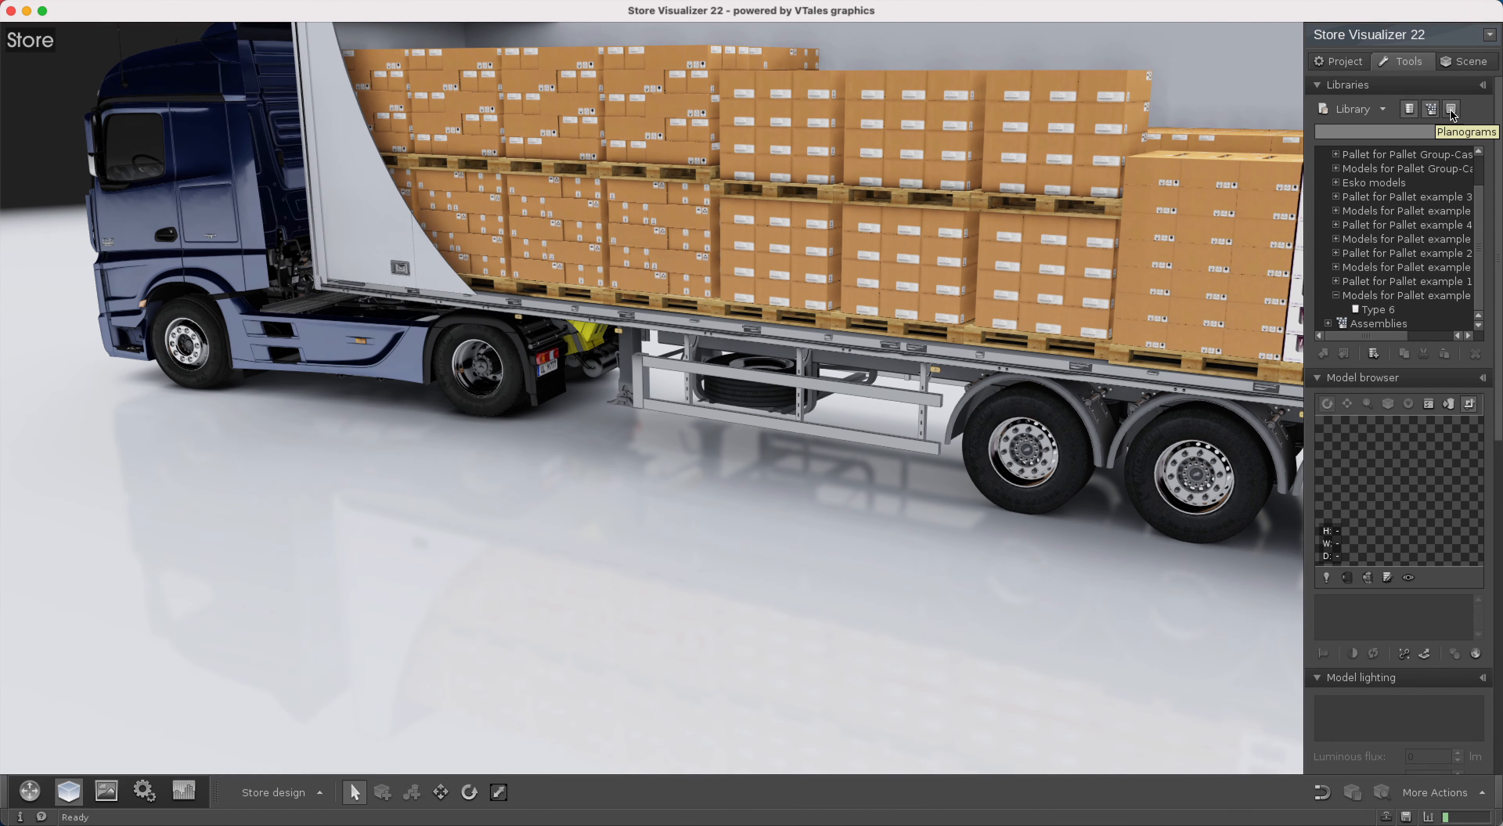
# Switch to Store Visualizer, show planograms in the library, and choose BME01.xml from the Desktop for import as a planogram.
pyautogui.click(1451, 111)
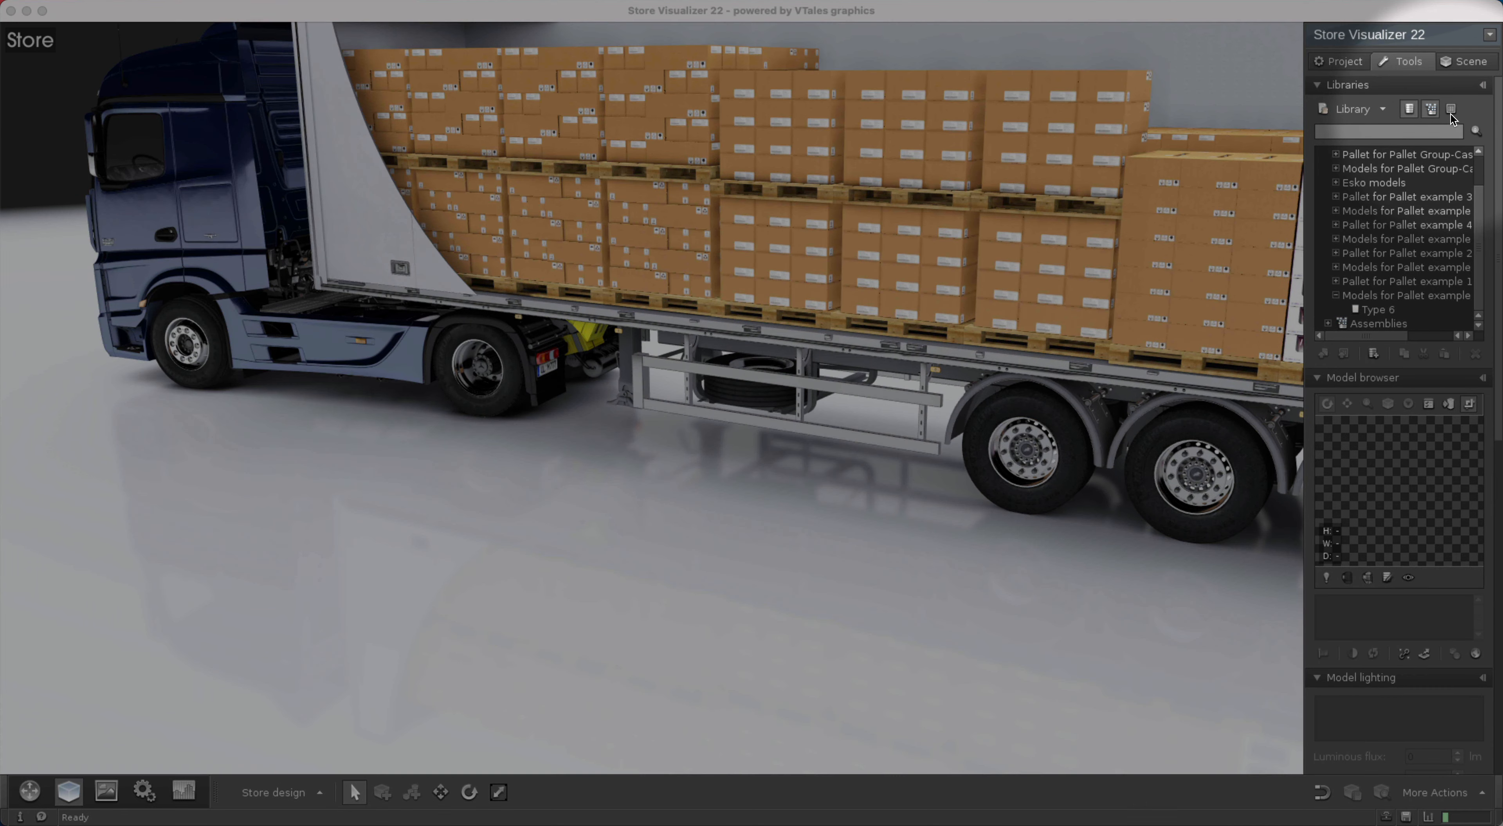
pyautogui.click(1452, 115)
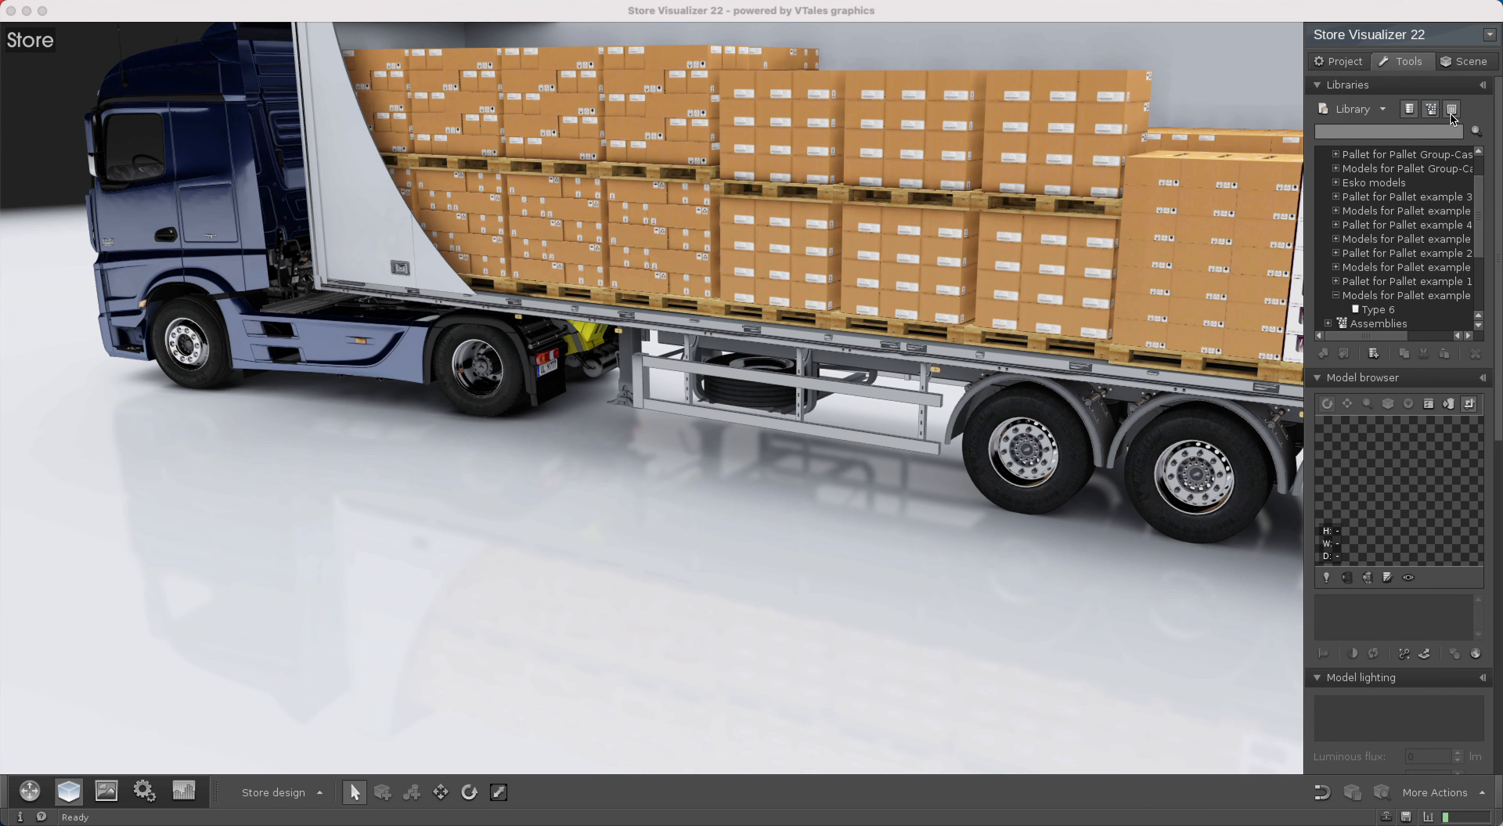
pyautogui.moveTo(1480, 213); pyautogui.dragTo(1479, 268)
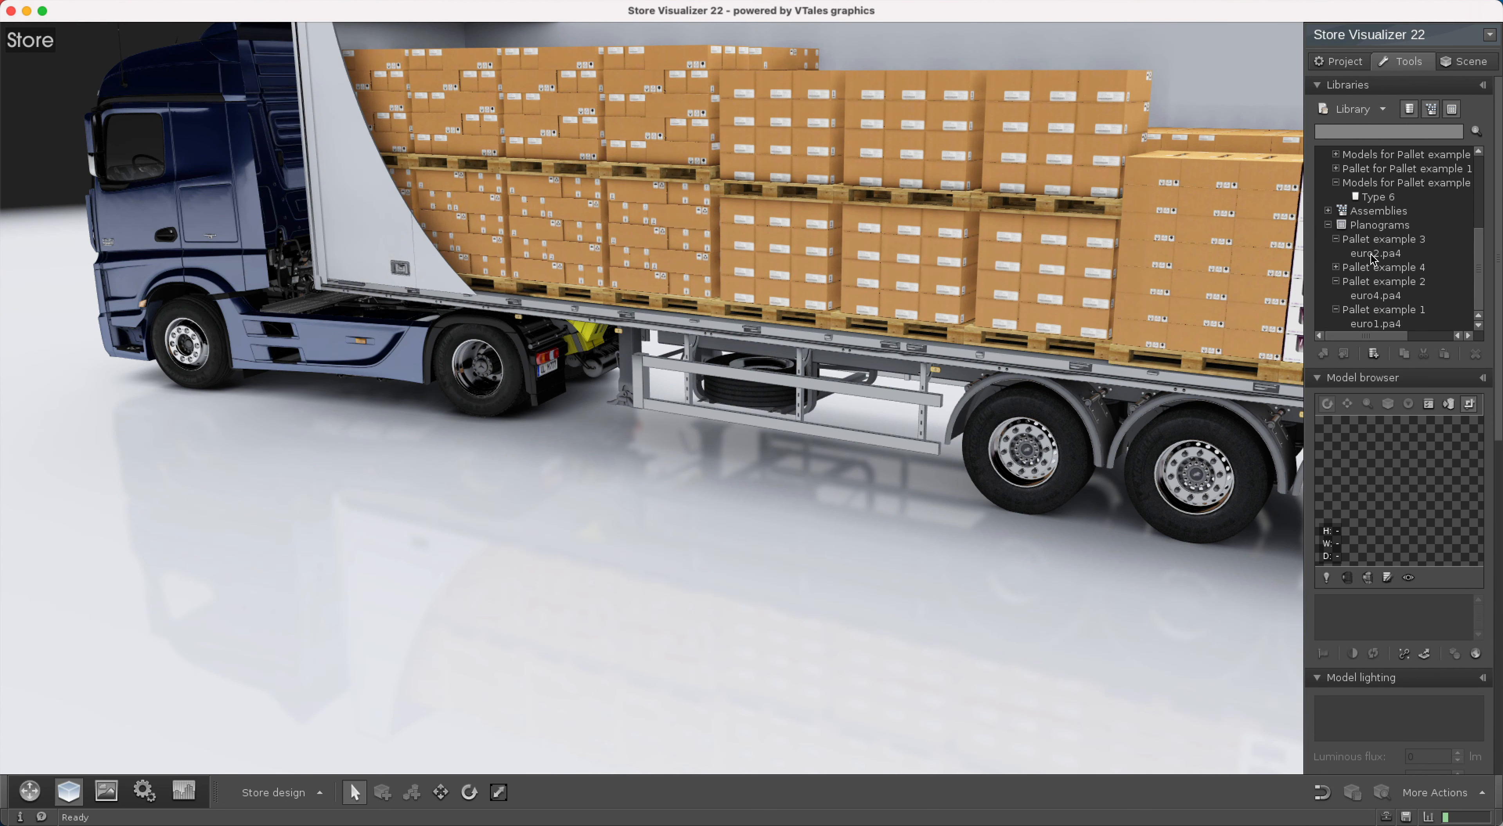
pyautogui.click(1370, 229)
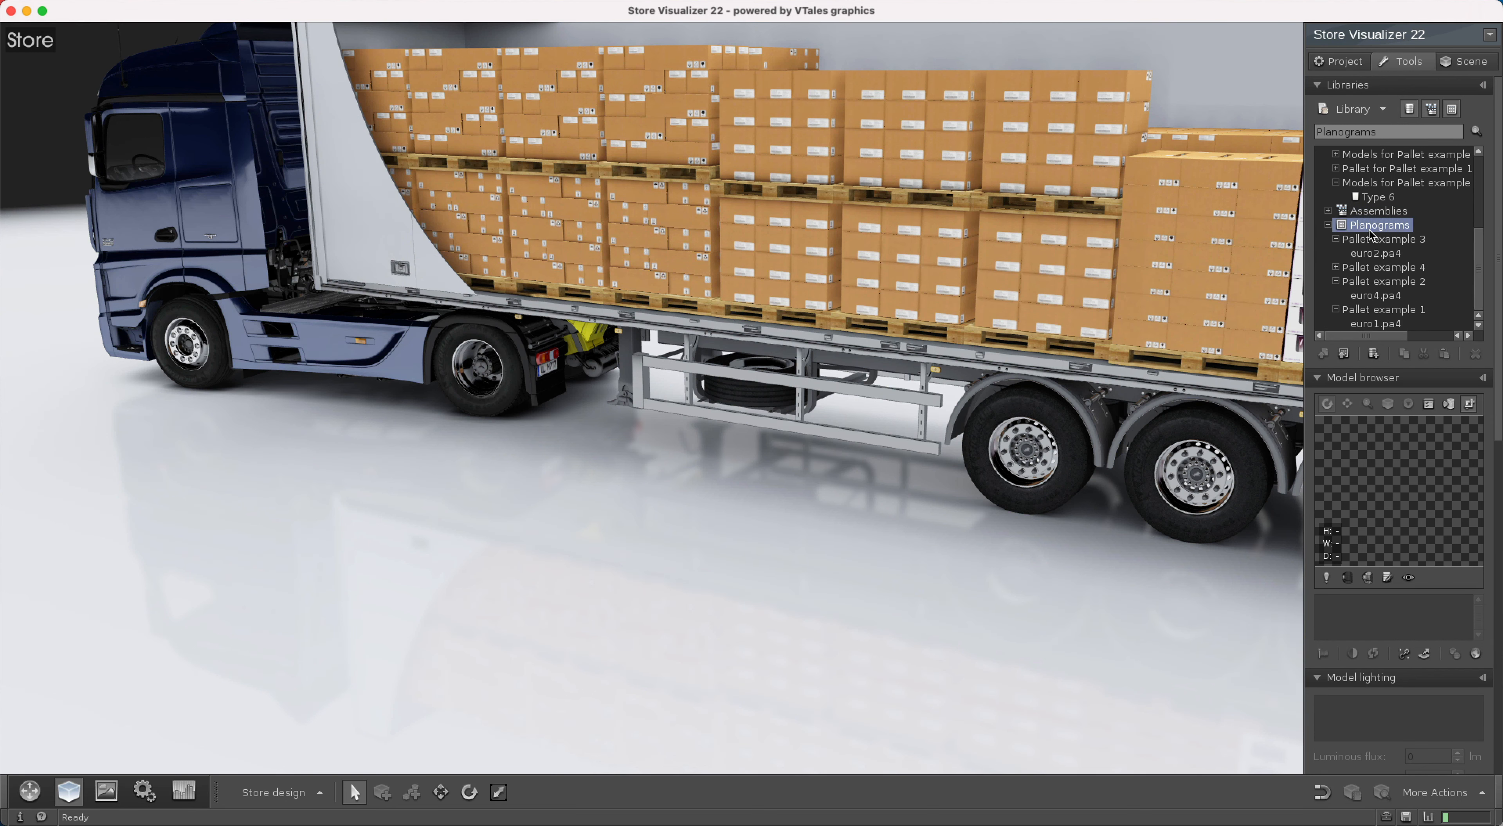
pyautogui.click(1343, 355)
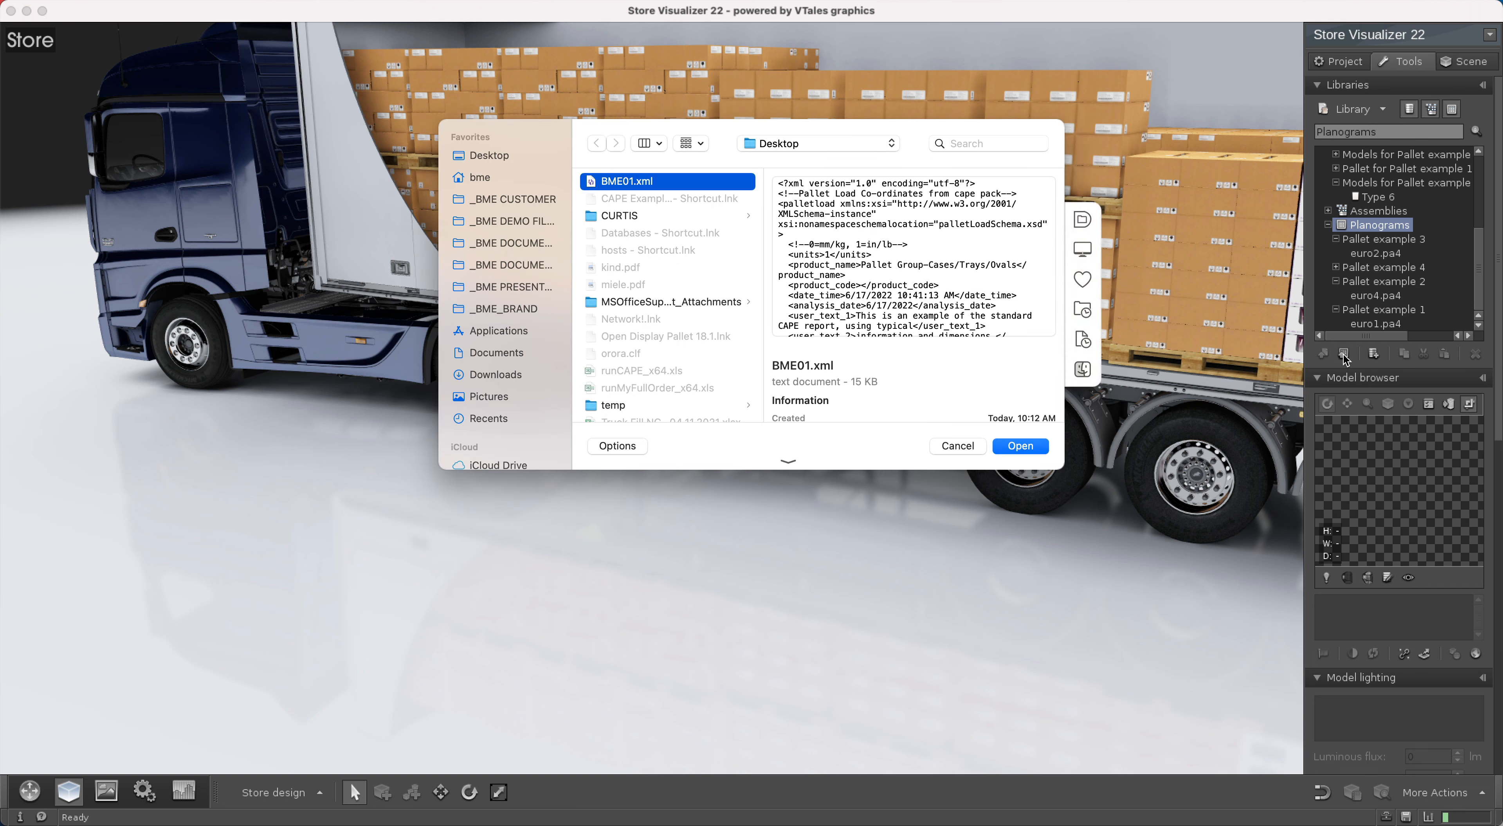
pyautogui.click(1020, 445)
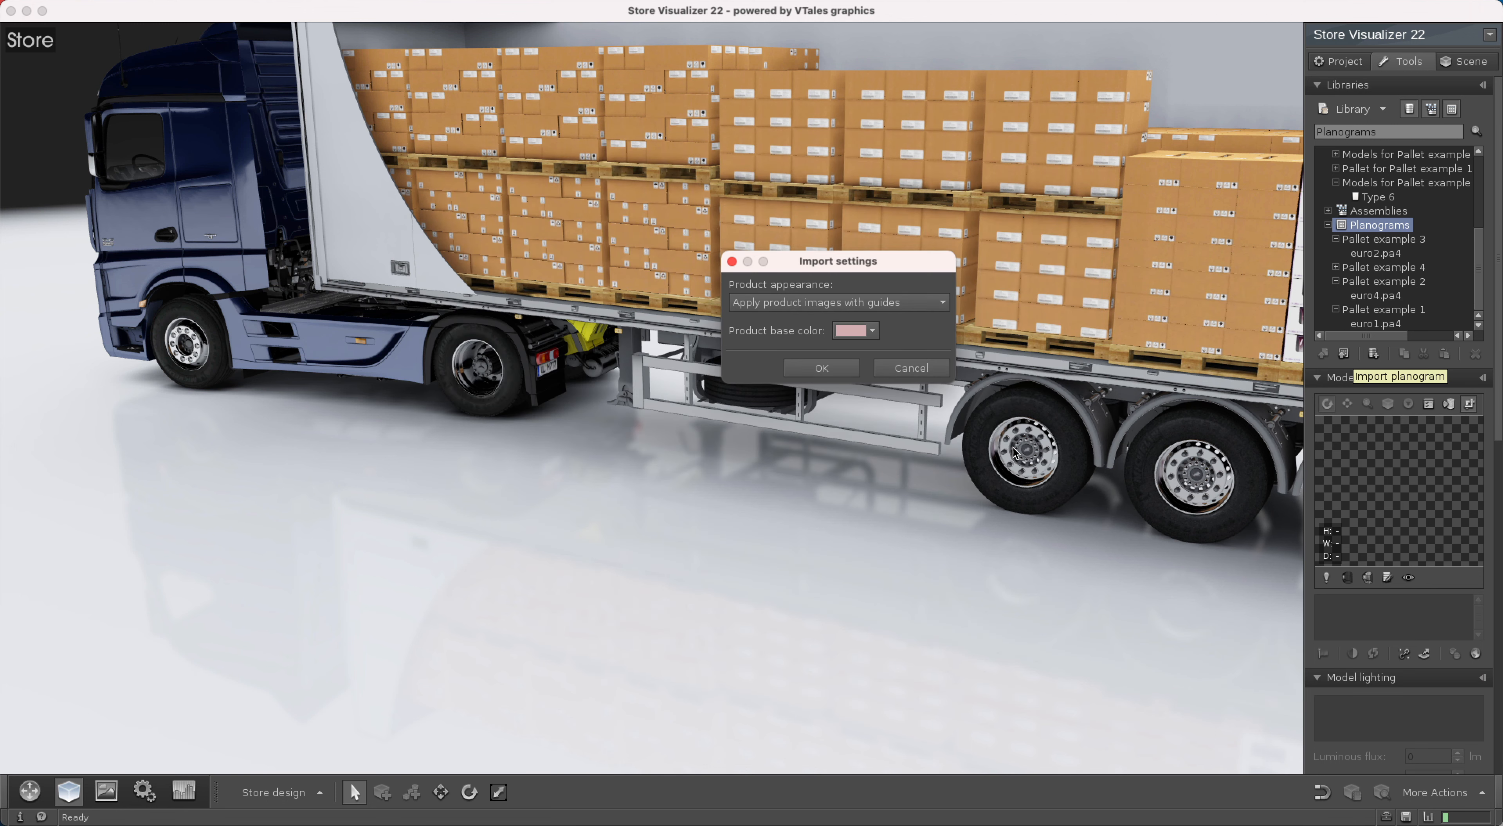
# Import the planogram with only the base color applied, using the brown product base color 98804b.
pyautogui.click(831, 308)
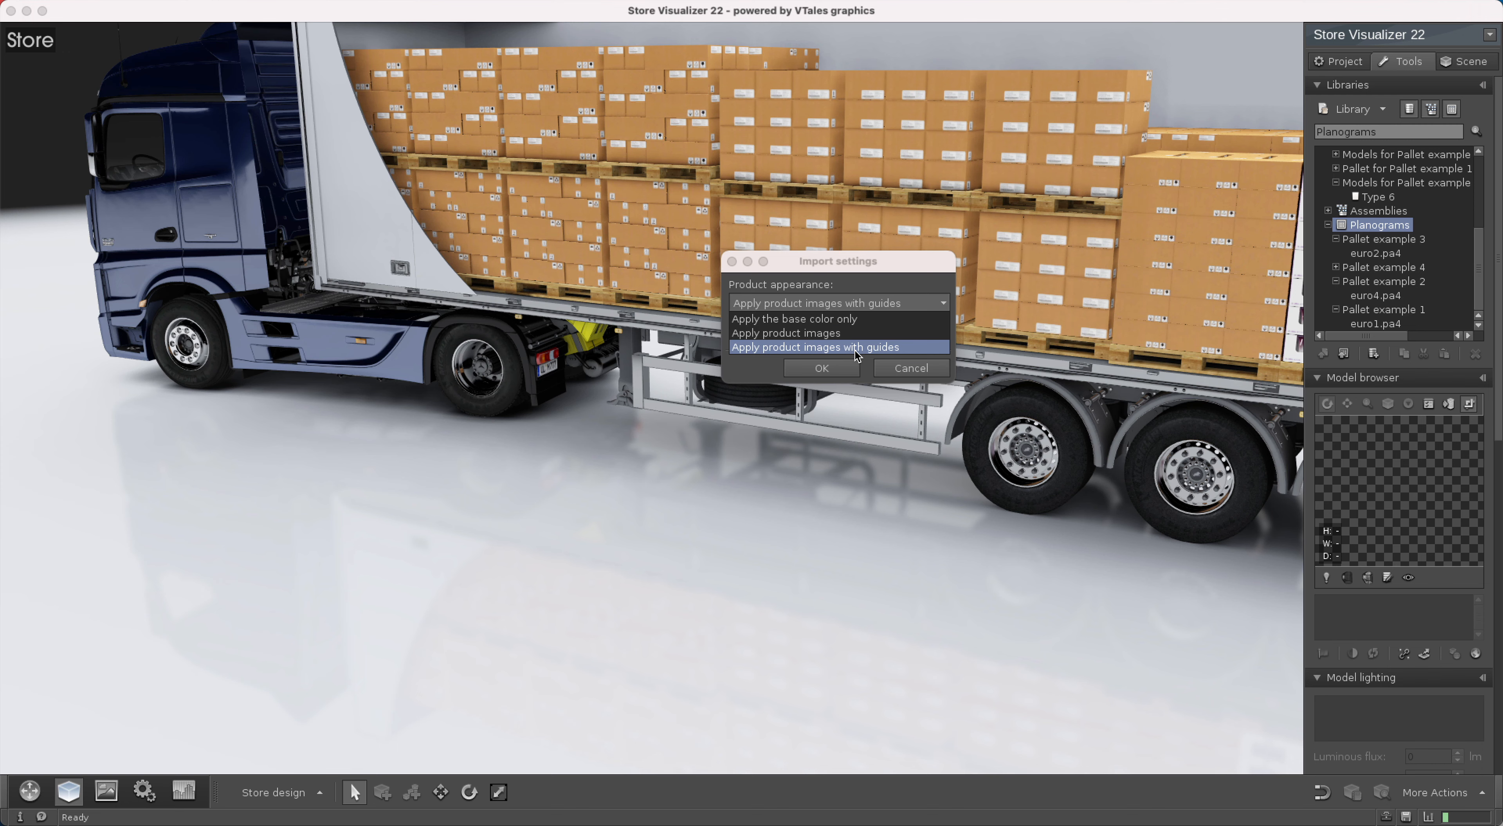
pyautogui.click(858, 319)
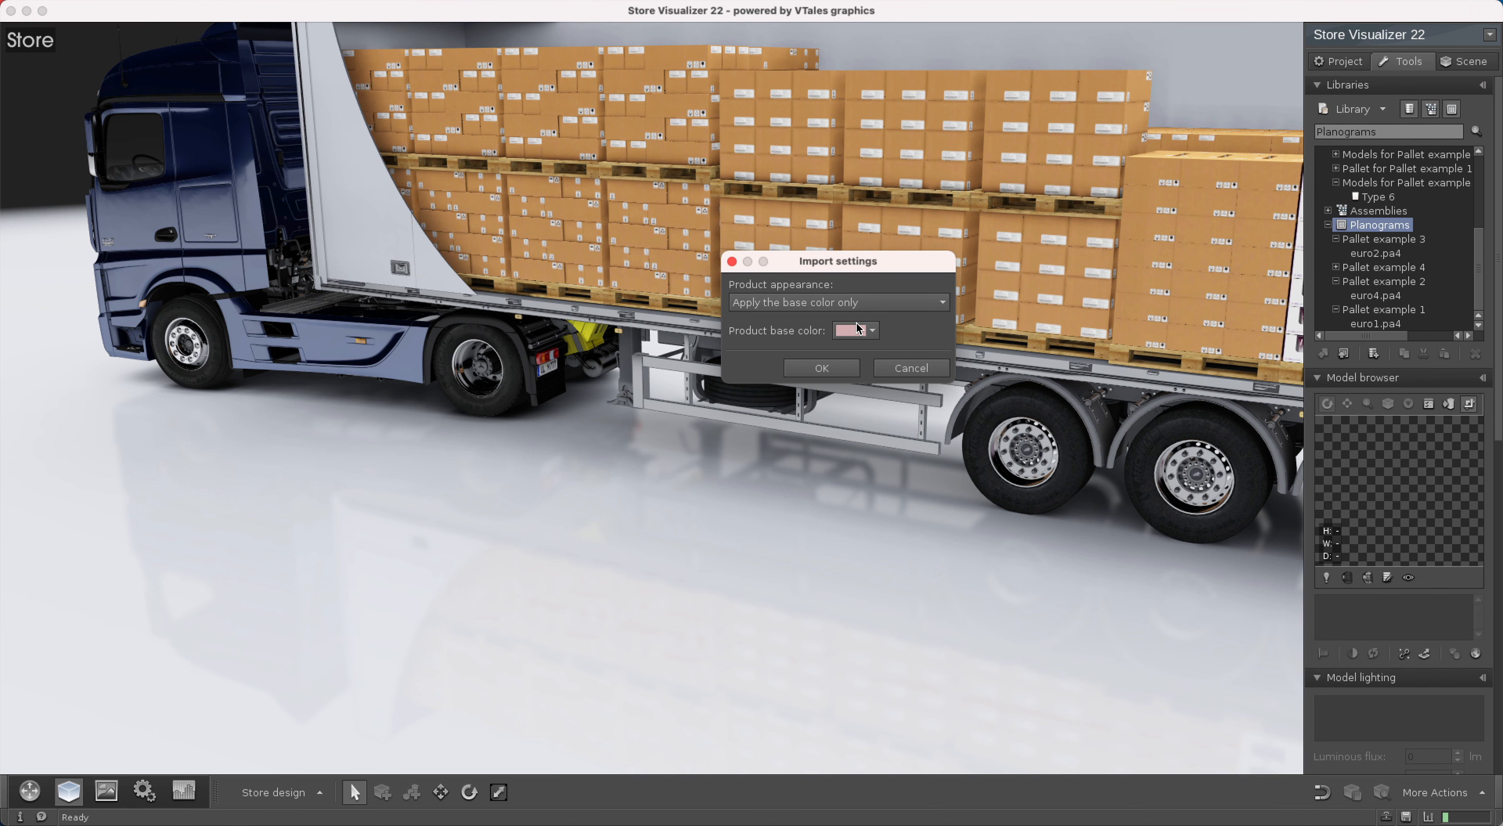
pyautogui.click(853, 330)
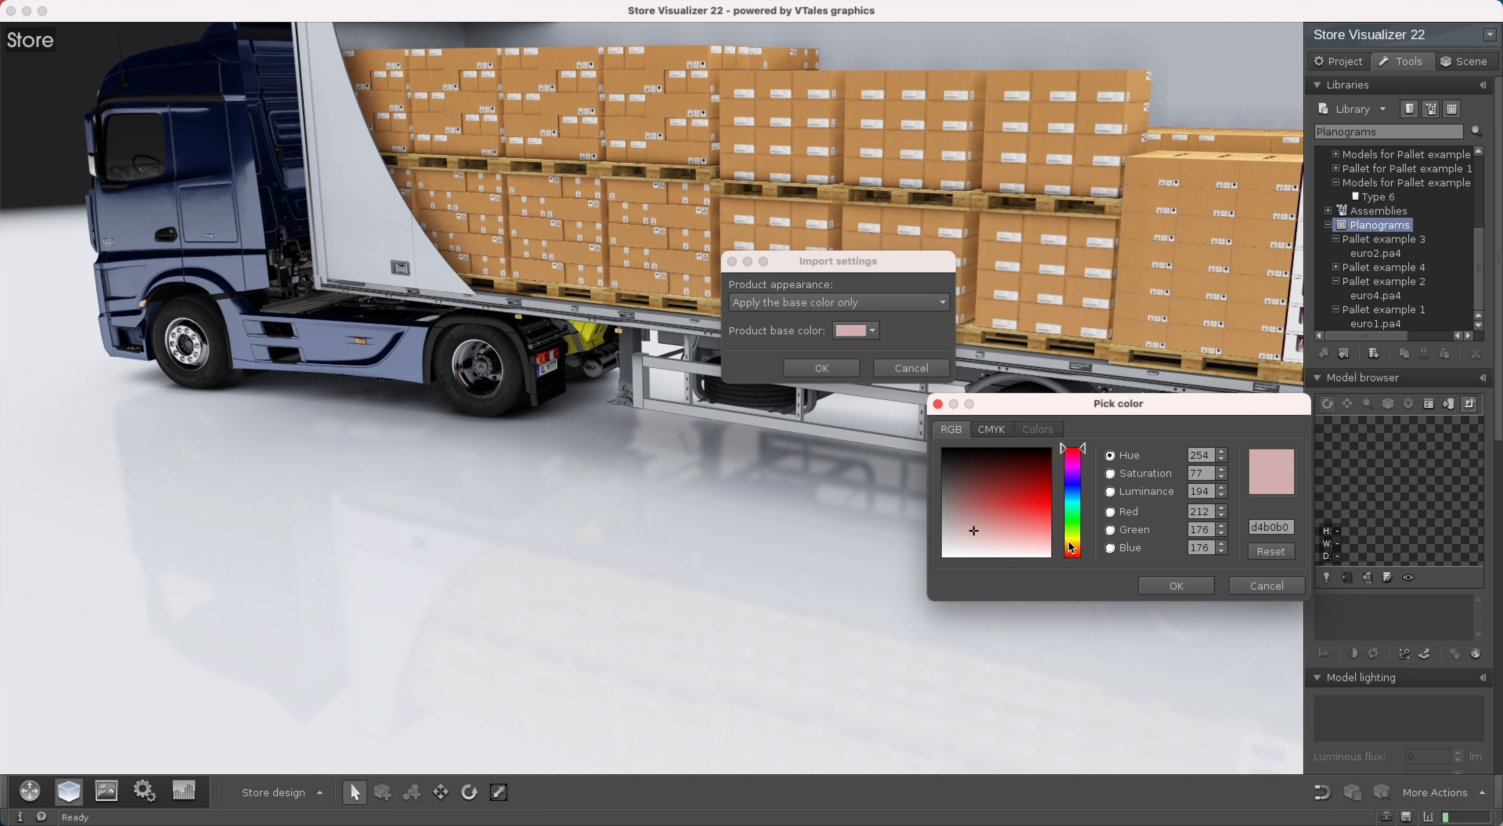
pyautogui.moveTo(1071, 545); pyautogui.dragTo(1074, 550)
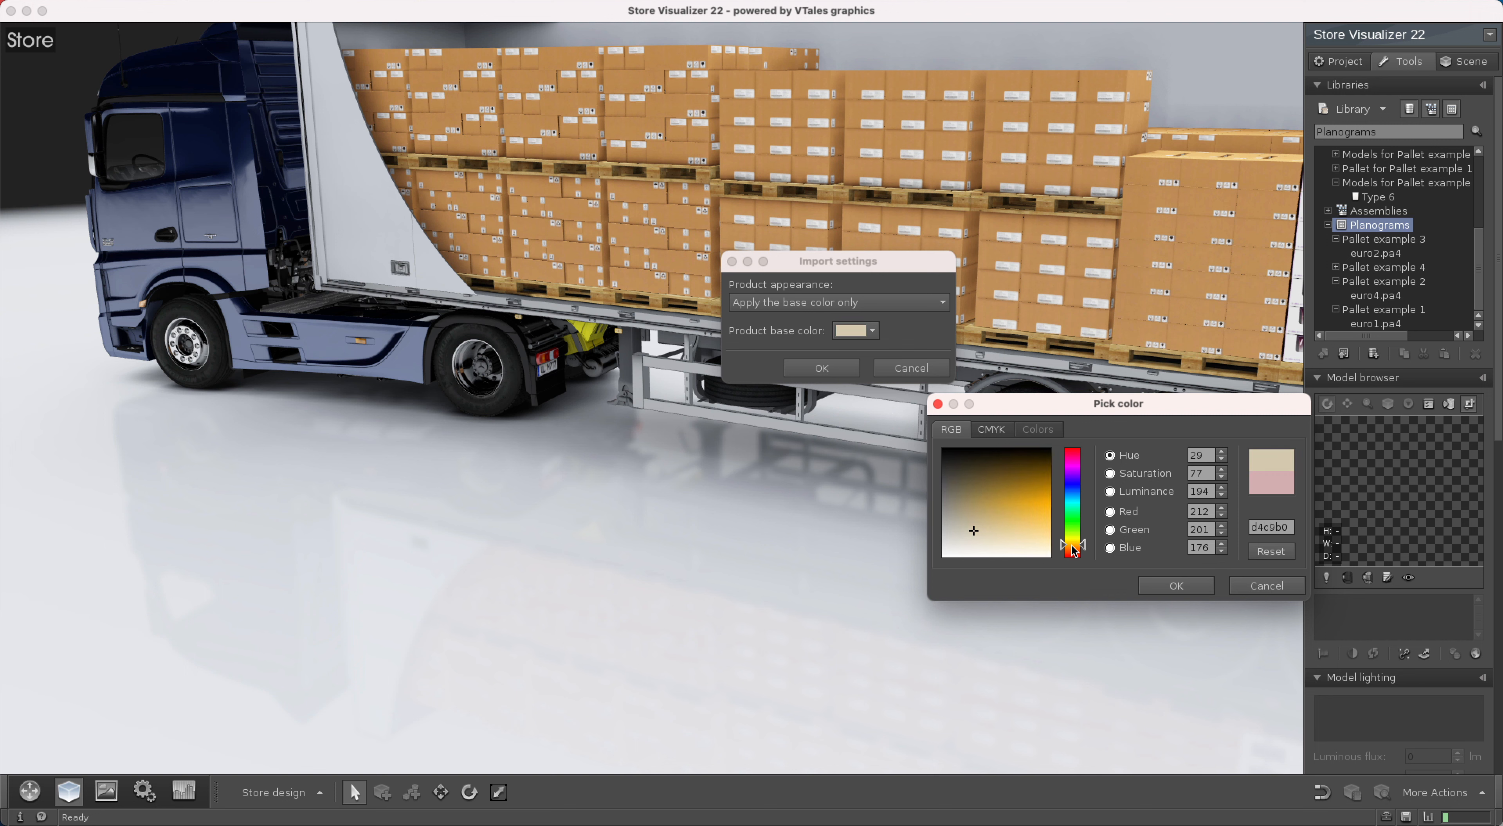
pyautogui.moveTo(962, 500); pyautogui.dragTo(980, 502)
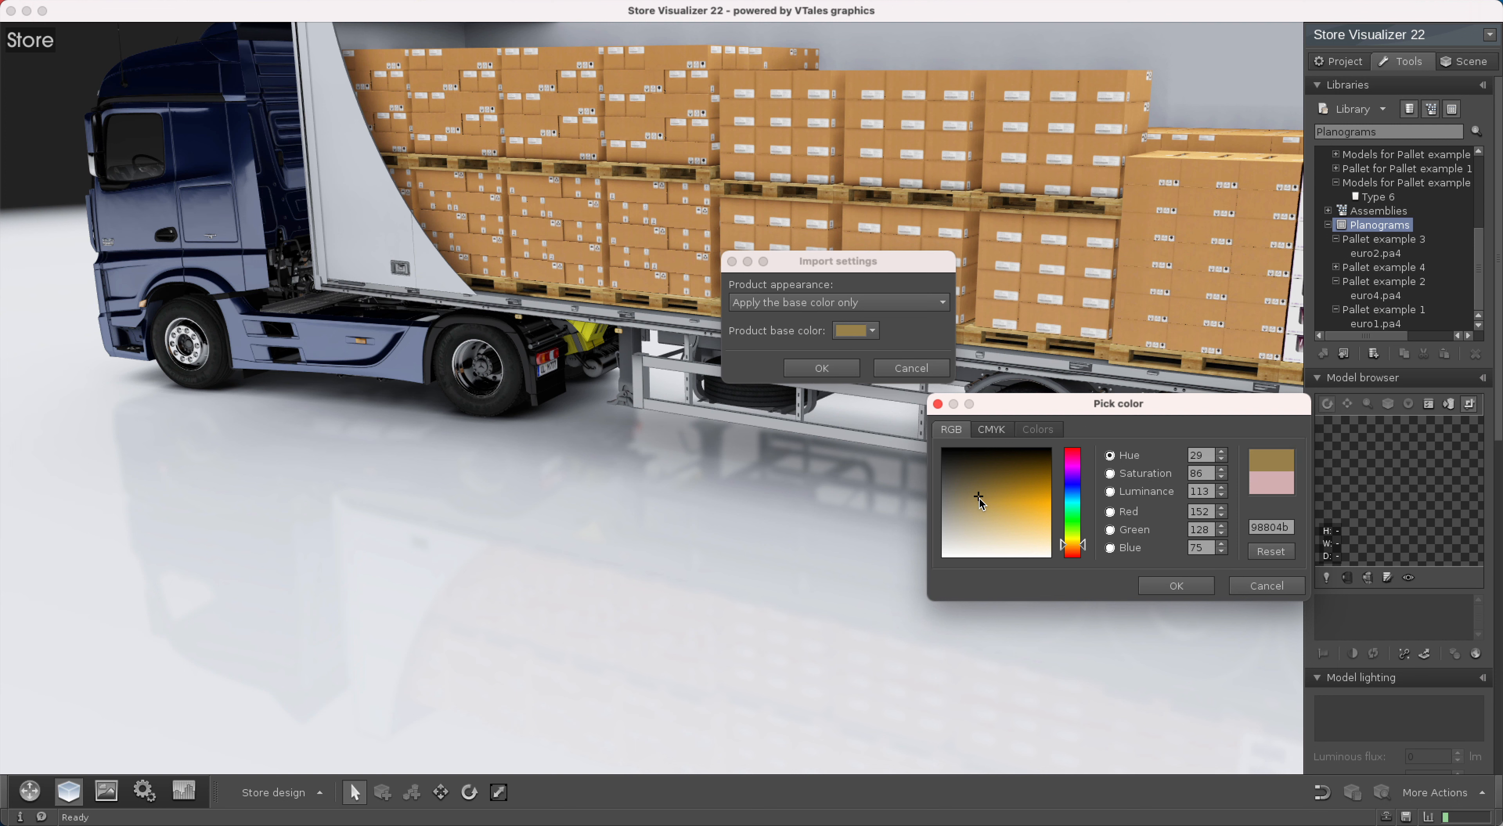
pyautogui.click(1176, 586)
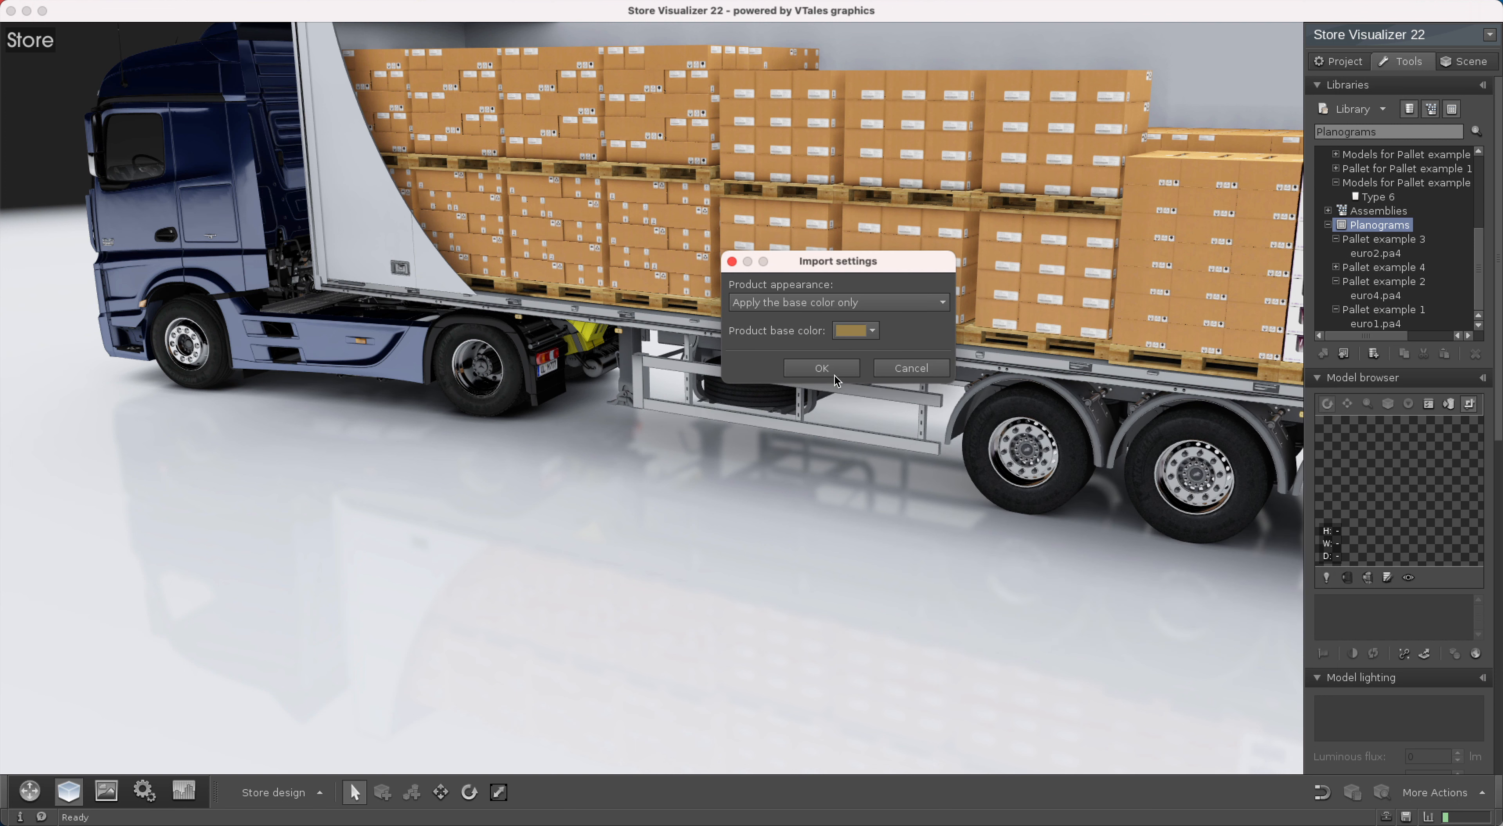
pyautogui.click(822, 368)
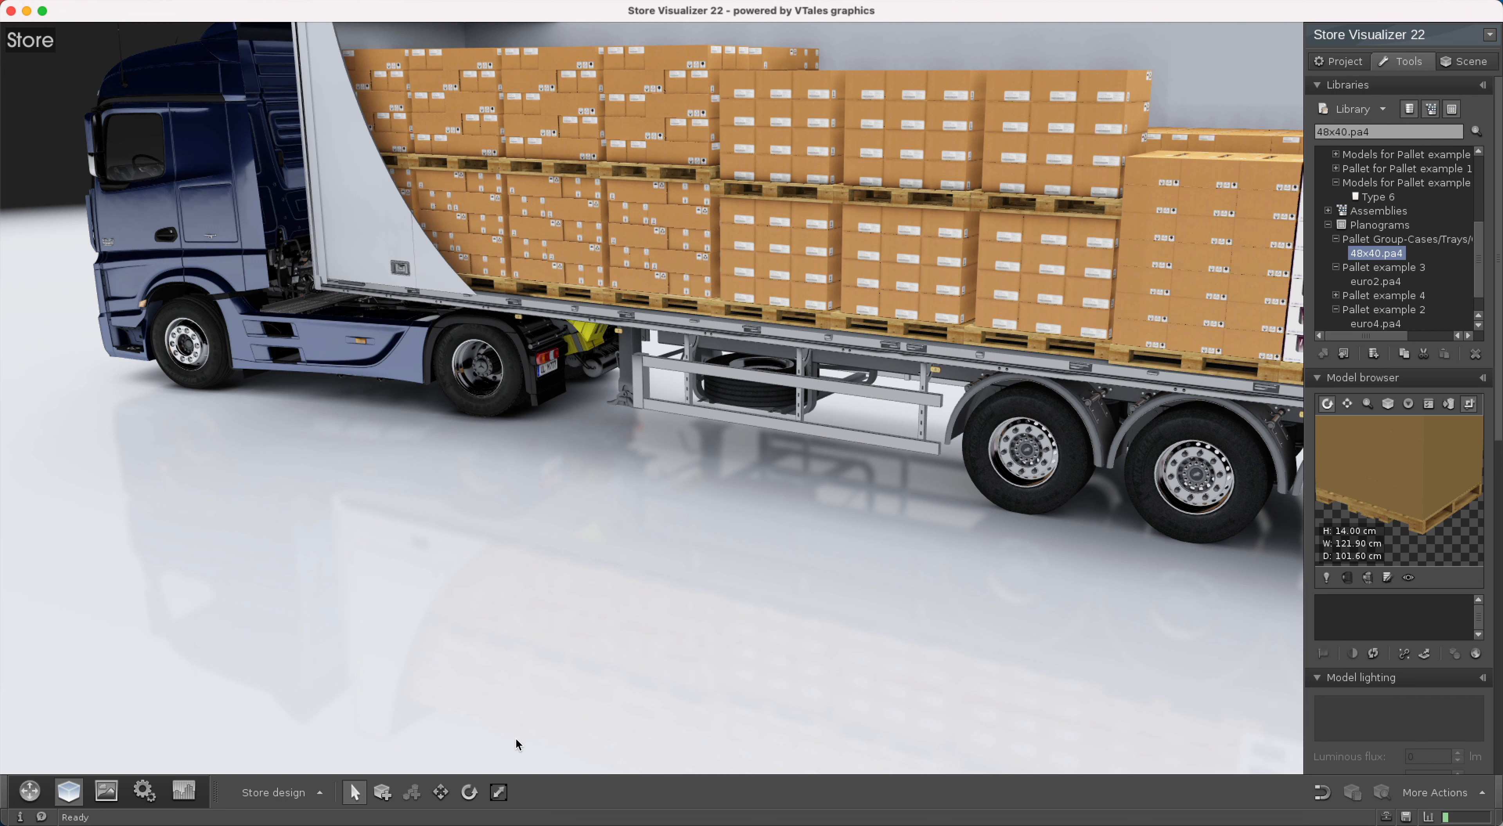
# Place the imported 48x40.pa4 pallet load on the floor in front of the trailer's rear wheels.
pyautogui.click(383, 793)
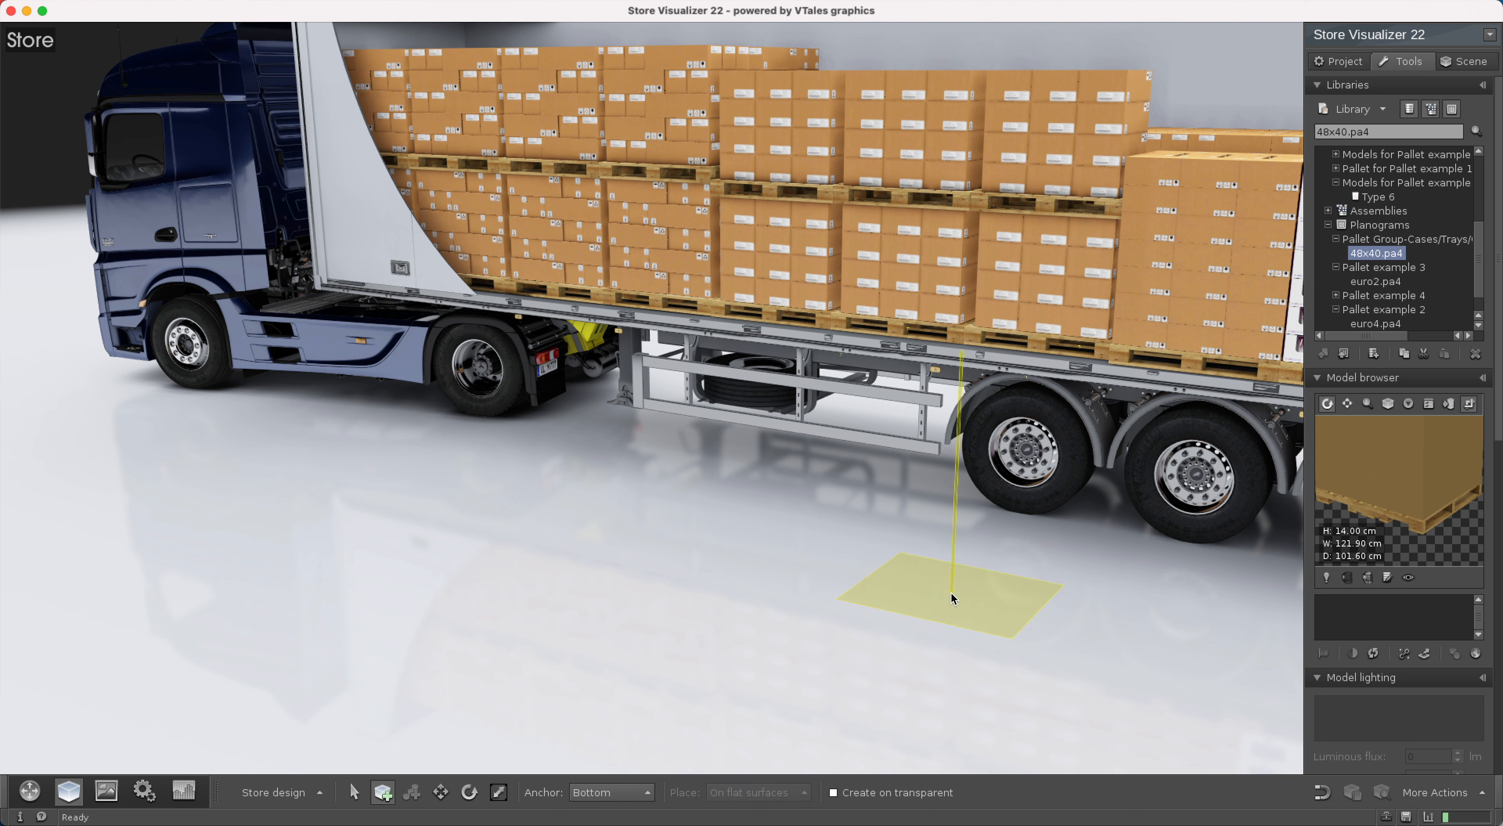
pyautogui.click(955, 617)
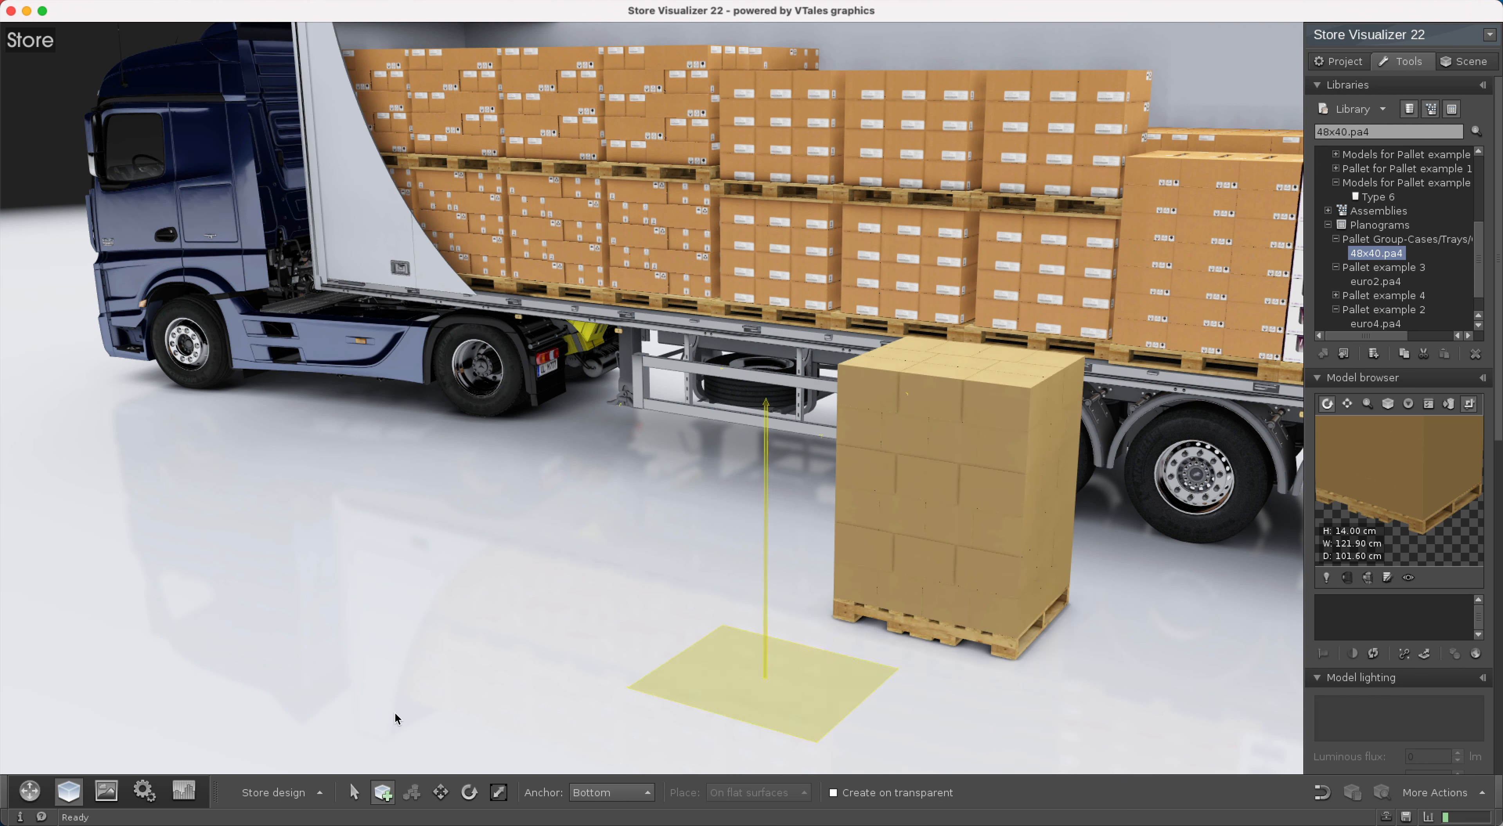
pyautogui.click(354, 792)
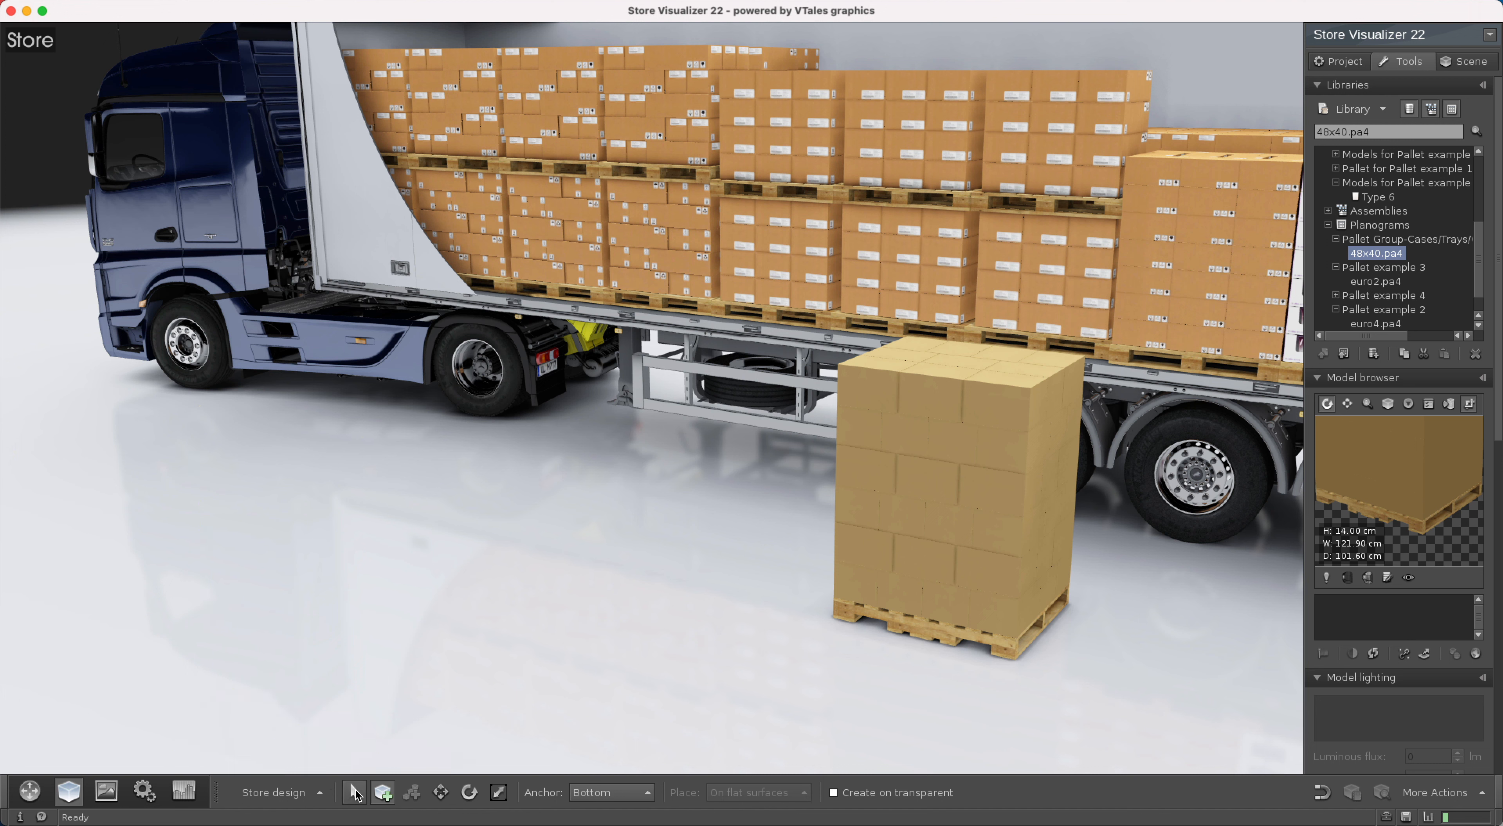
# Select the placed brown pallet load and orbit the camera around it for a closer view.
pyautogui.click(30, 792)
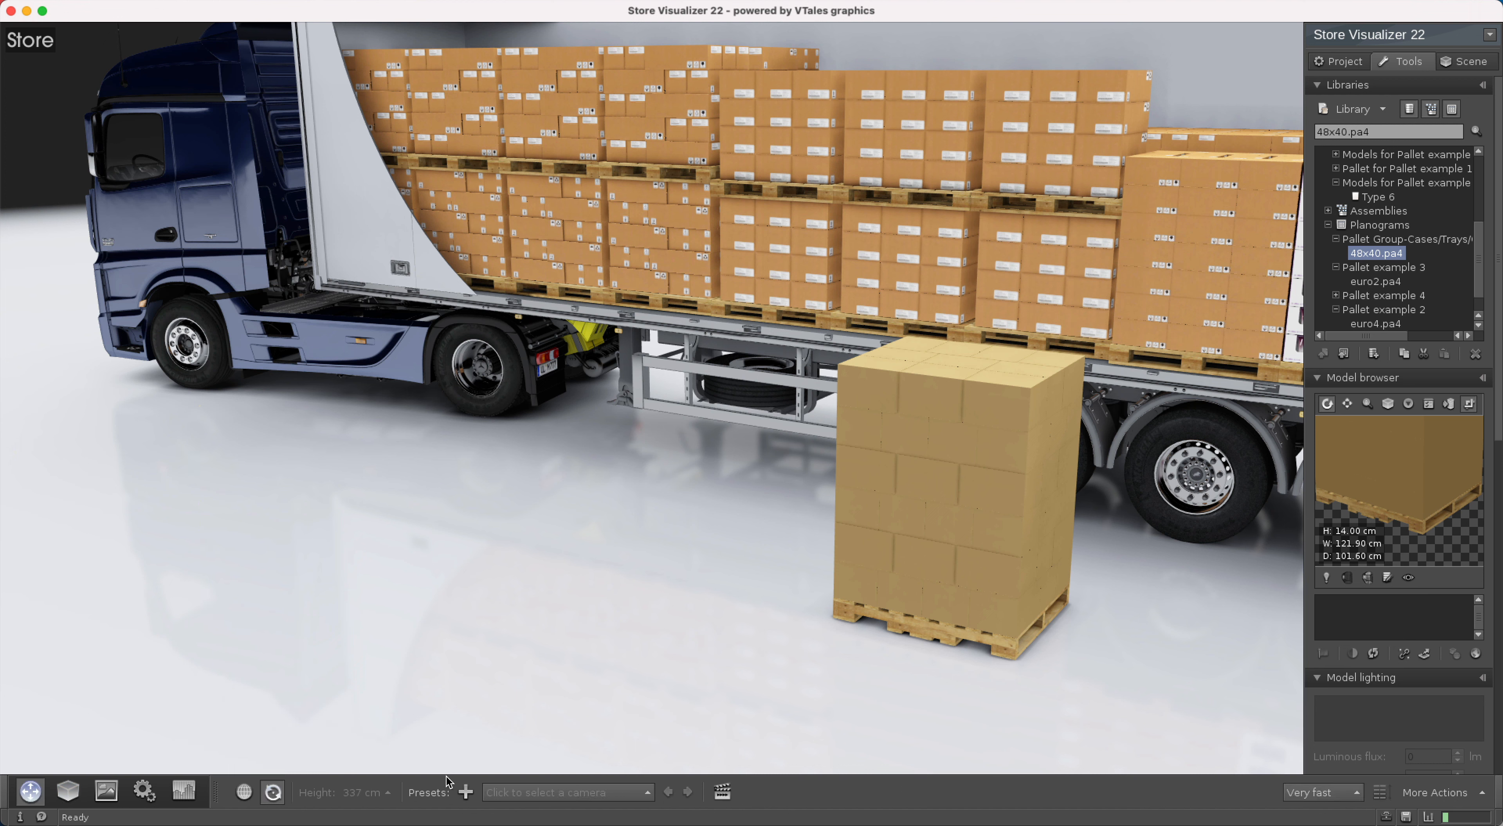
pyautogui.click(955, 501)
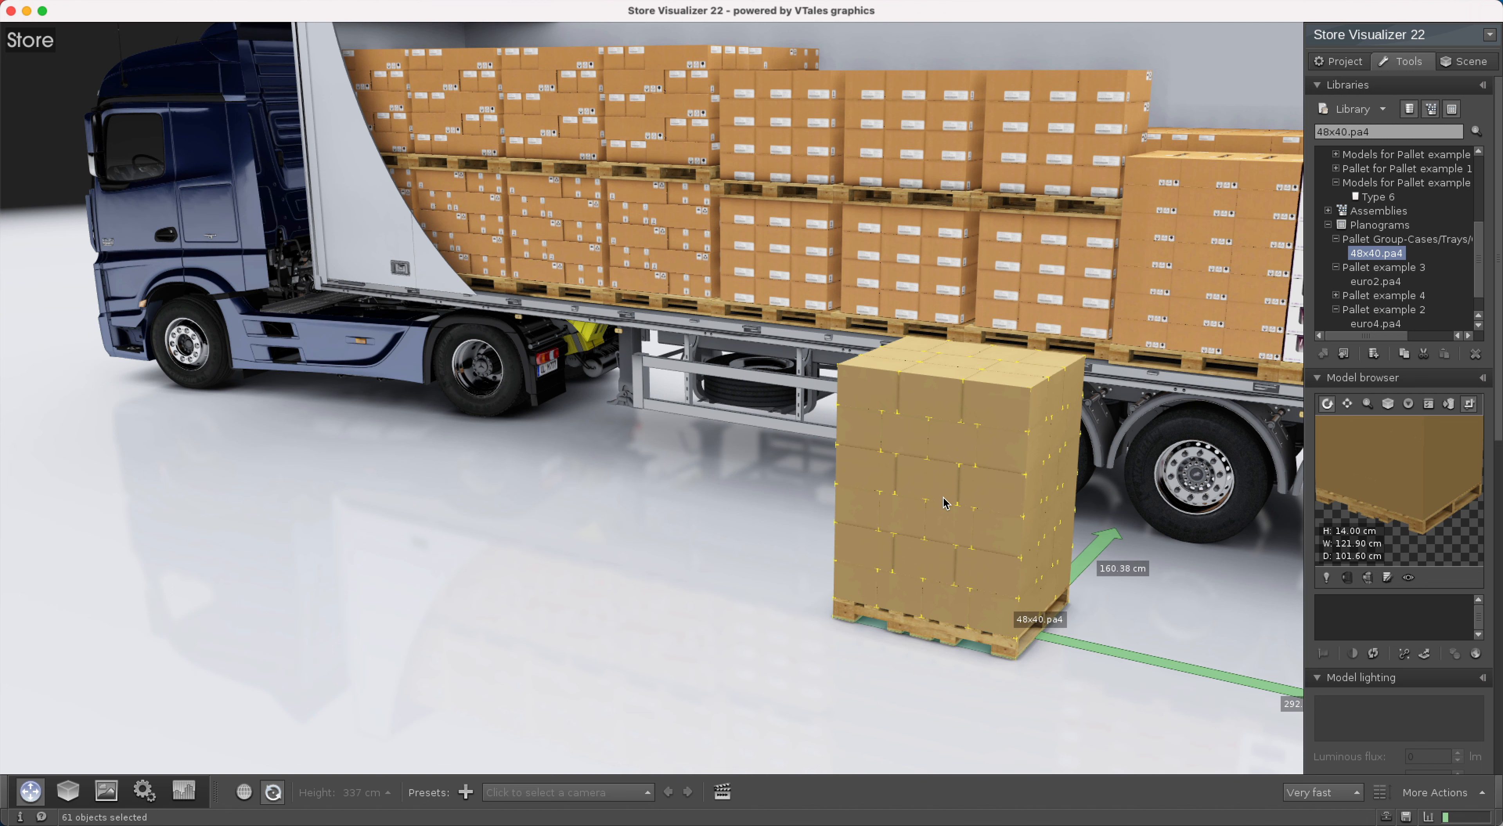
pyautogui.press('space')
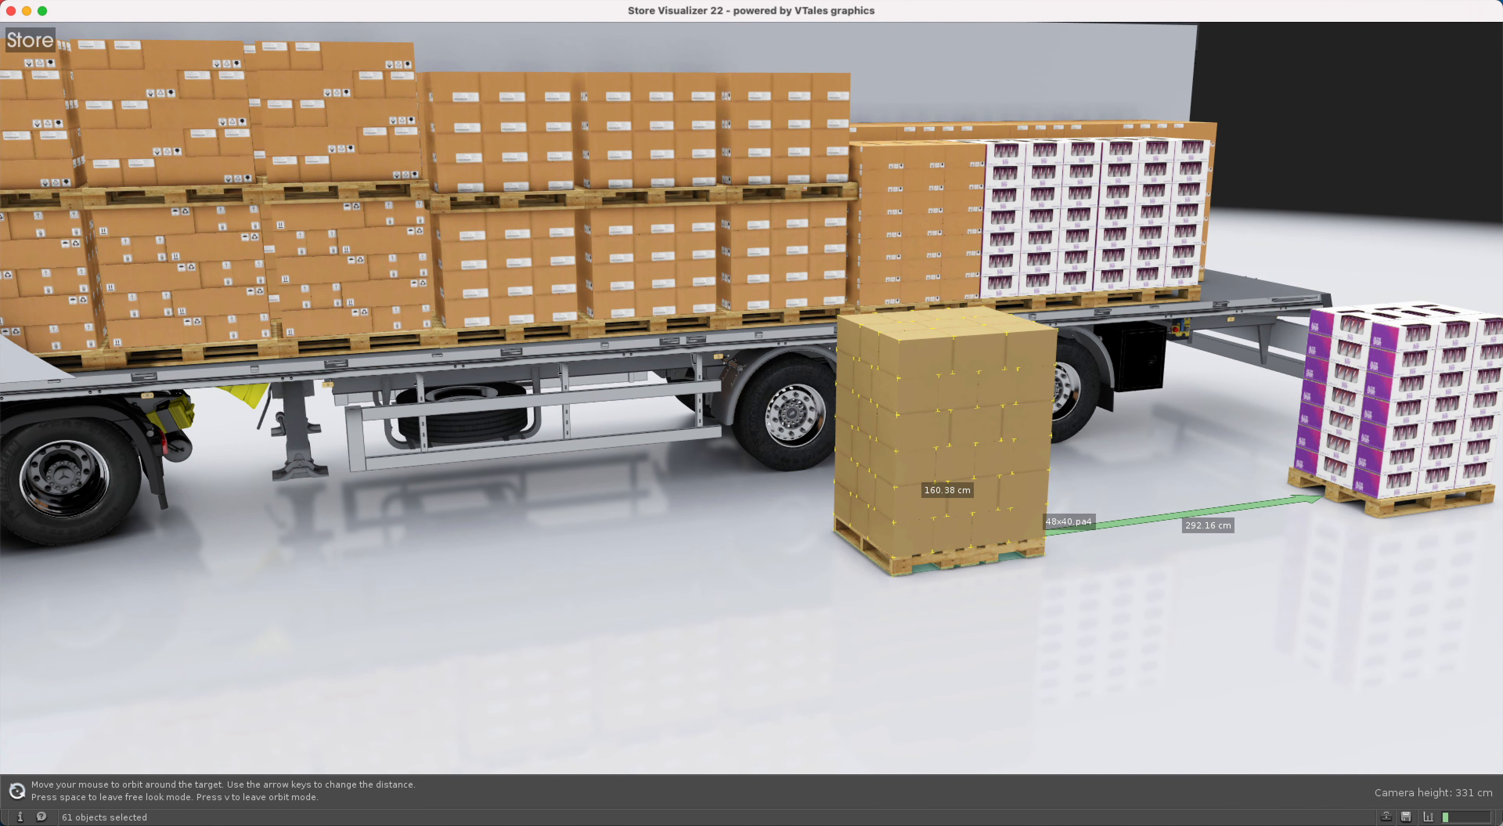
pyautogui.press('Up')
pyautogui.press('Up')
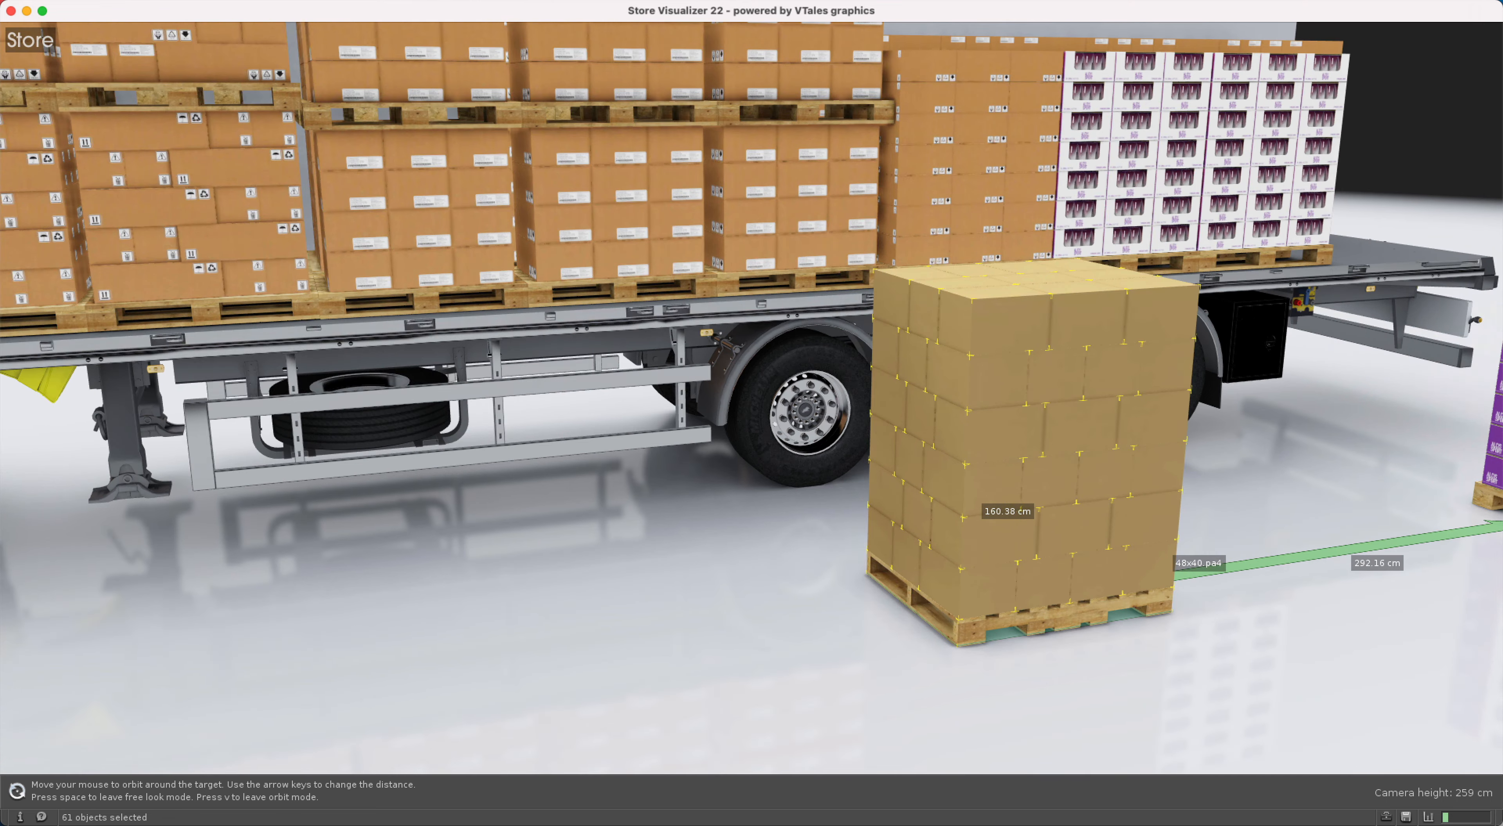
pyautogui.press('space')
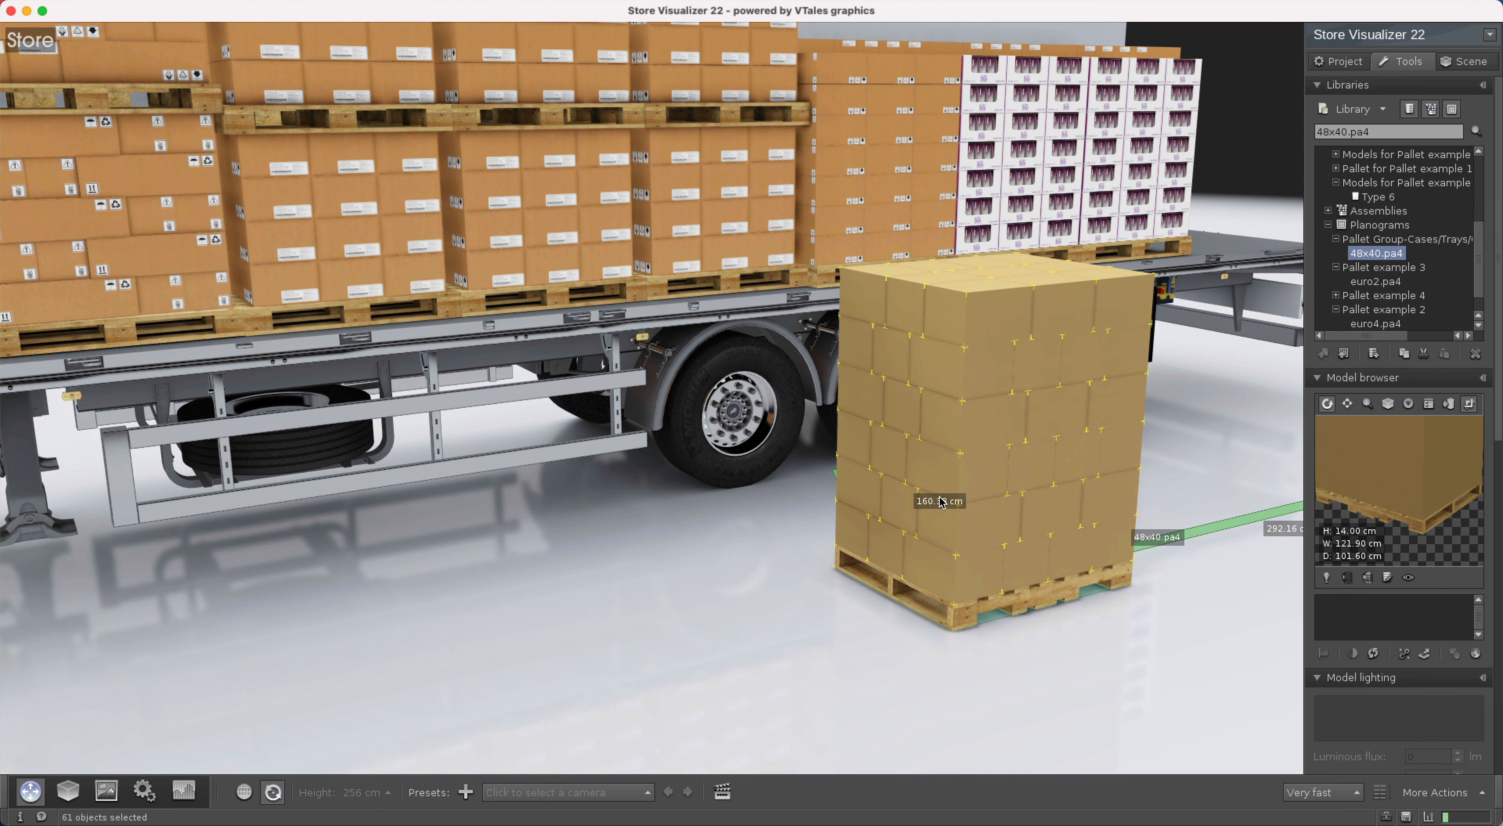
# Show the scenegraph and limit its list to only the selected objects of the pallet load.
pyautogui.click(1481, 69)
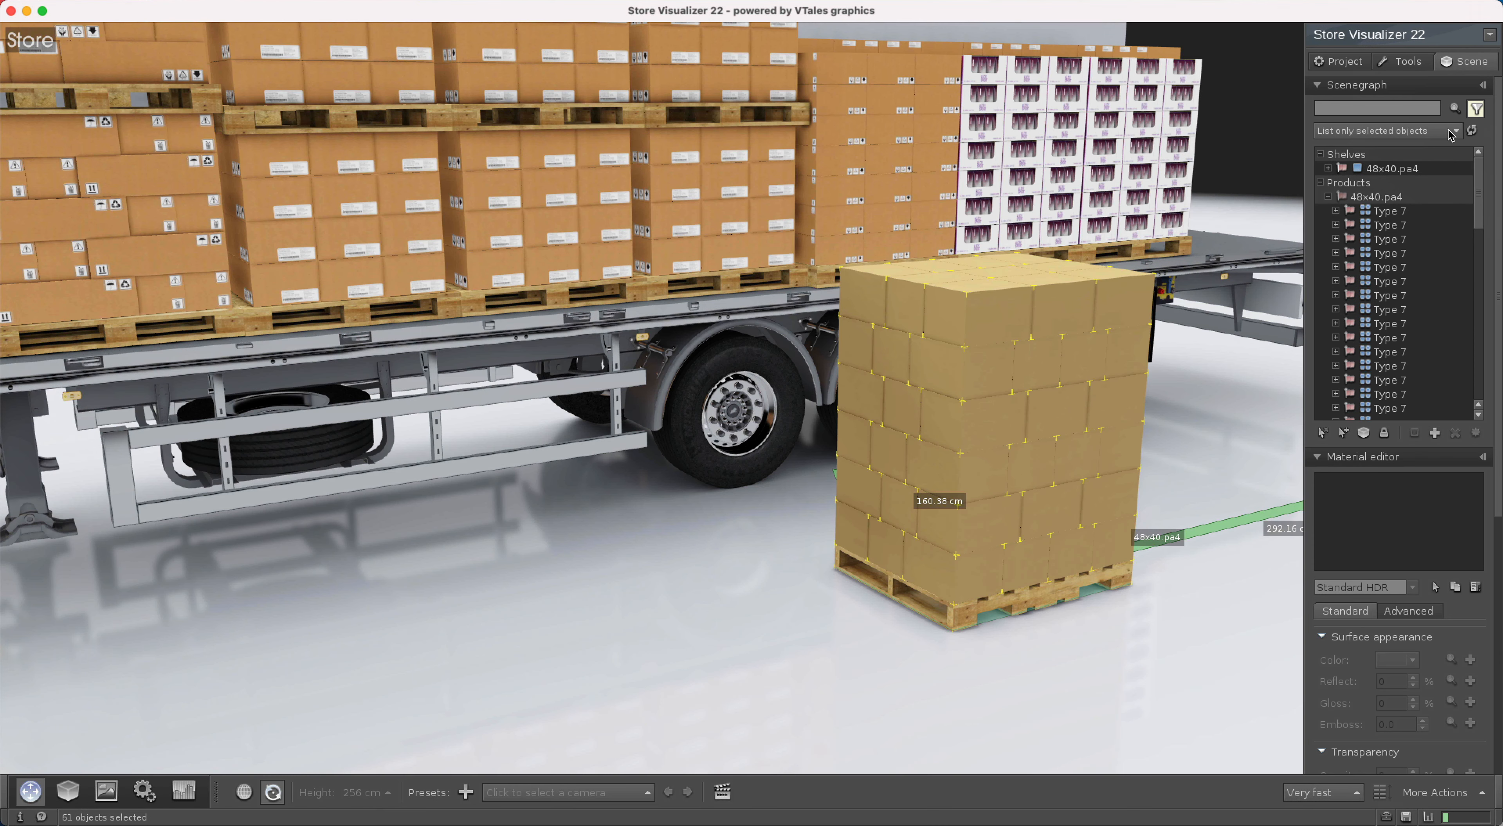
pyautogui.click(1447, 132)
pyautogui.click(1430, 146)
# Hide the first ten Type 7 boxes of 48x40.pa4 one by one to remove the pallet's top layer from view.
pyautogui.click(1366, 212)
pyautogui.click(1366, 226)
pyautogui.click(1366, 239)
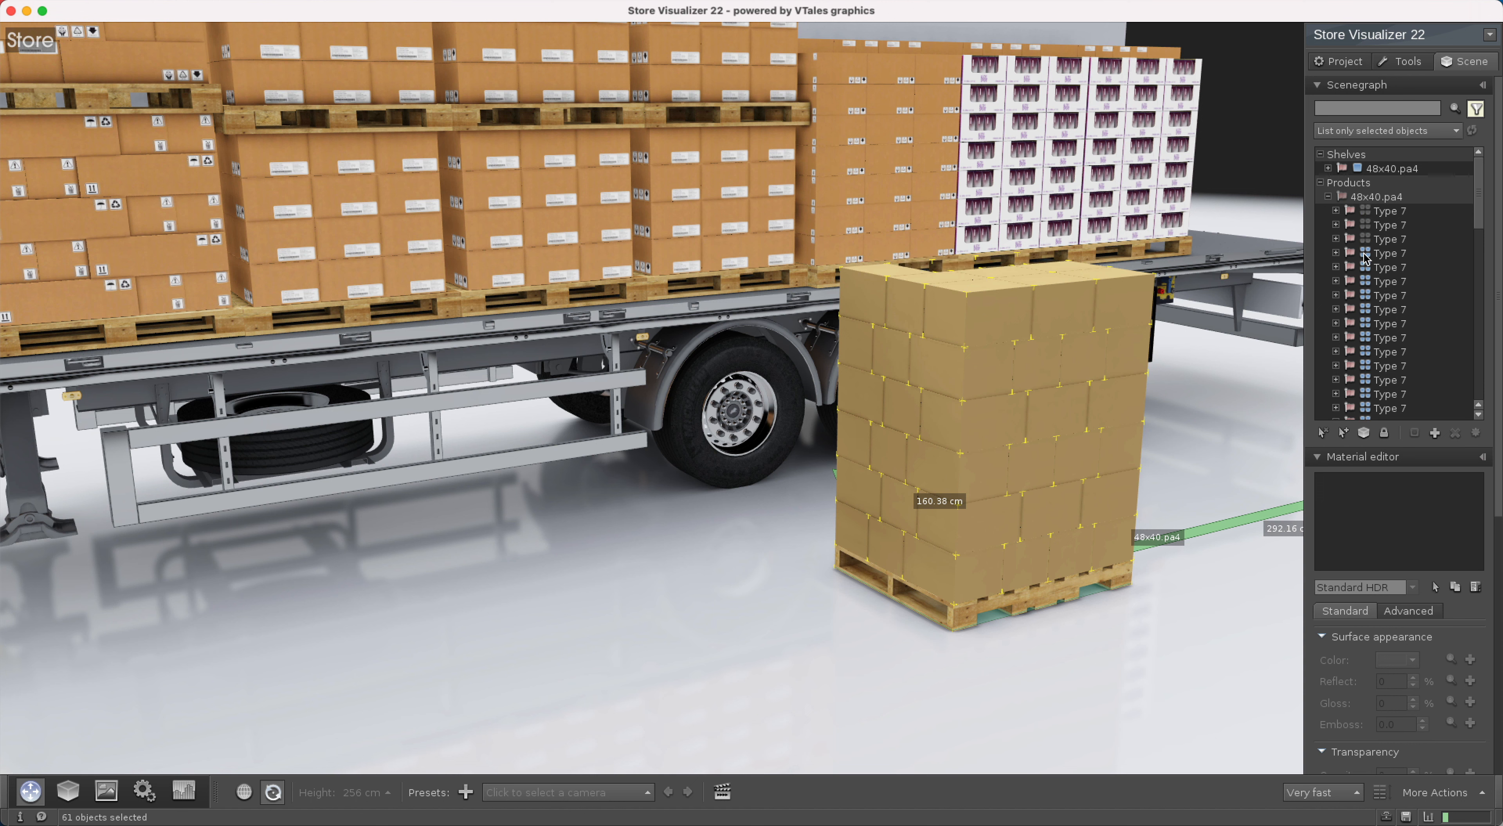
pyautogui.click(1366, 254)
pyautogui.click(1366, 268)
pyautogui.click(1366, 282)
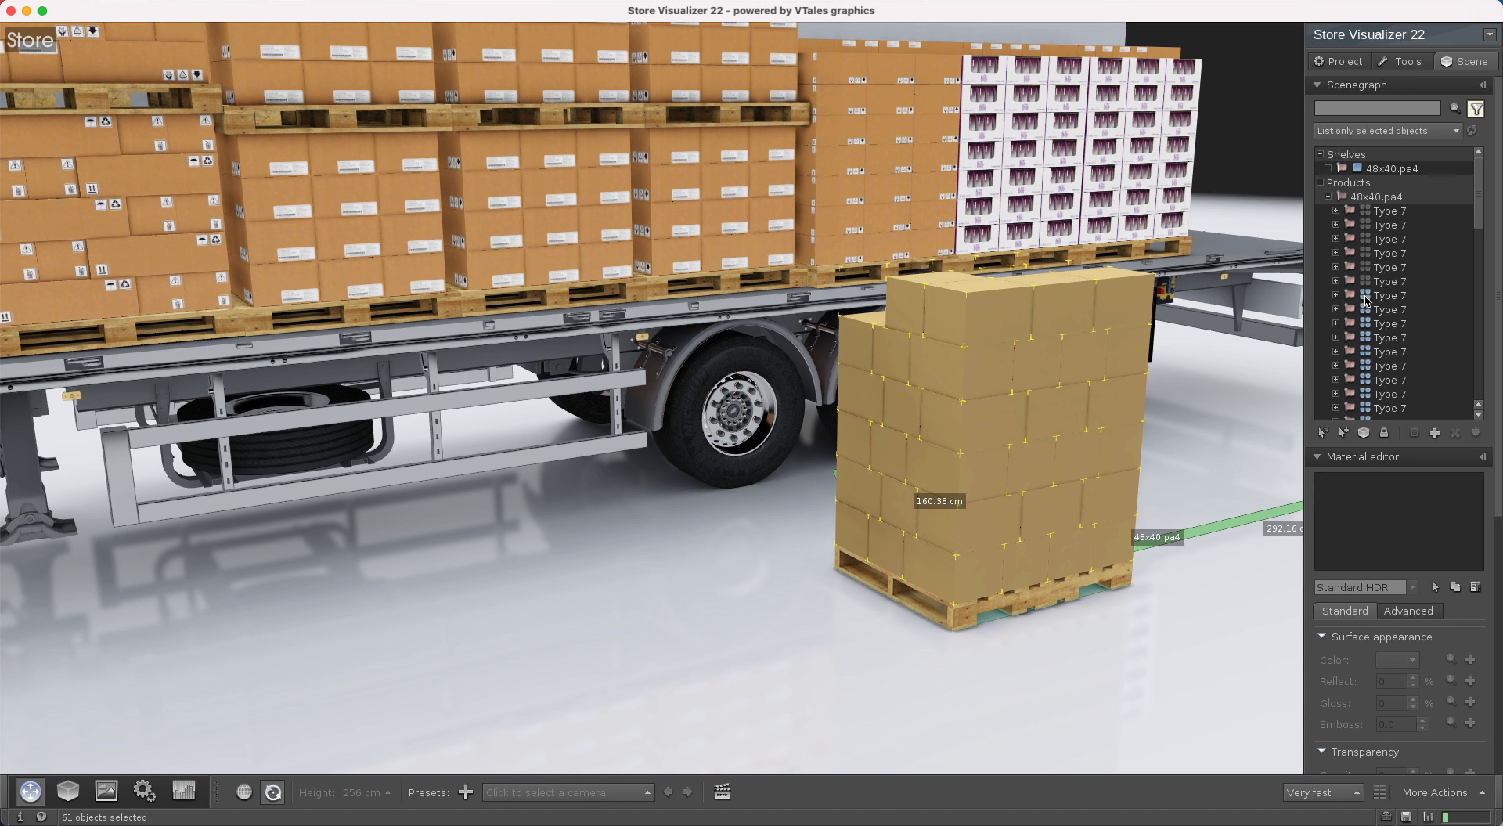
pyautogui.click(1366, 295)
pyautogui.click(1366, 309)
pyautogui.click(1366, 324)
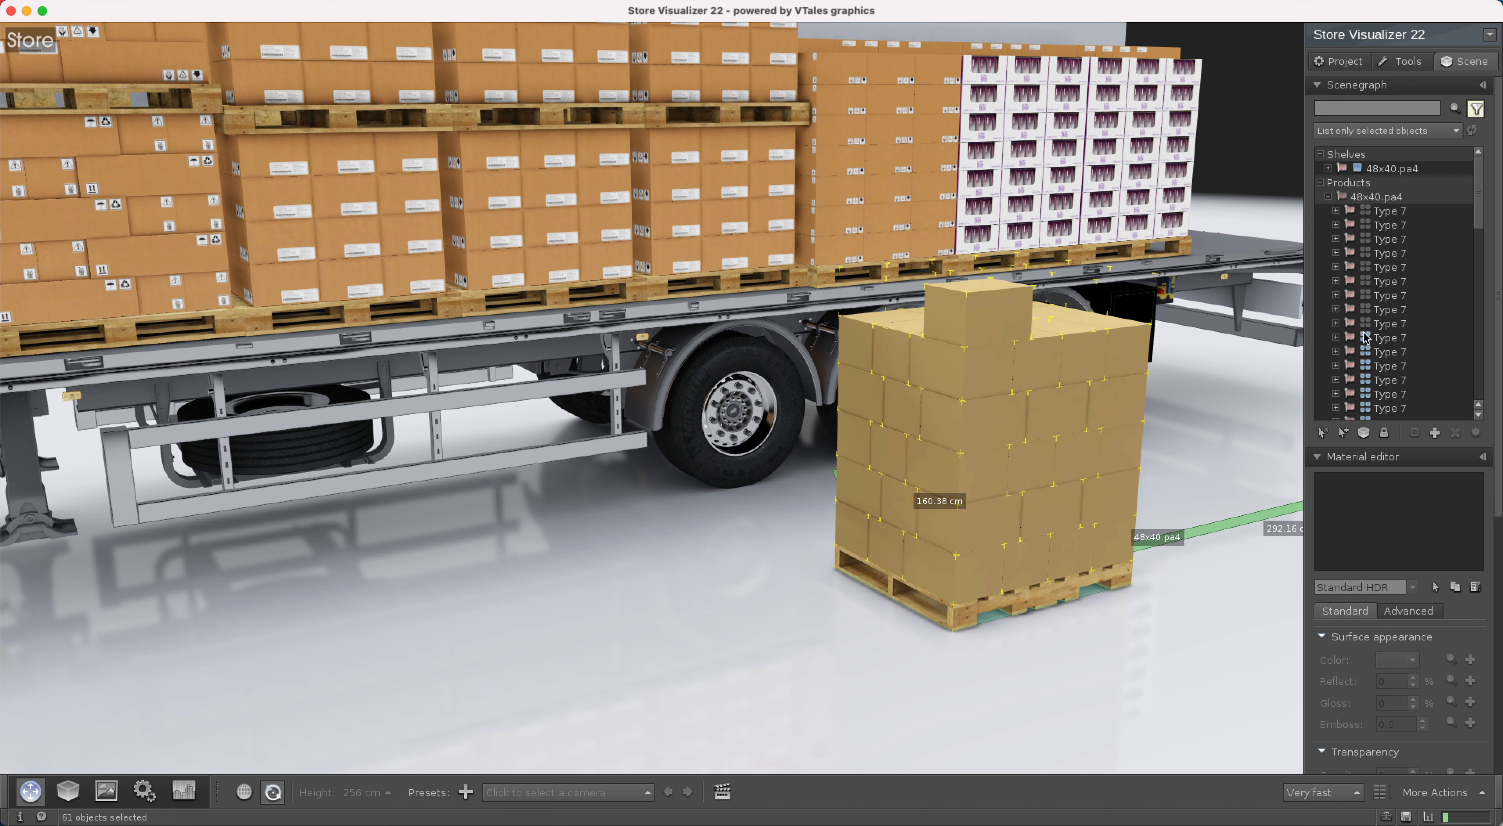
pyautogui.click(1366, 339)
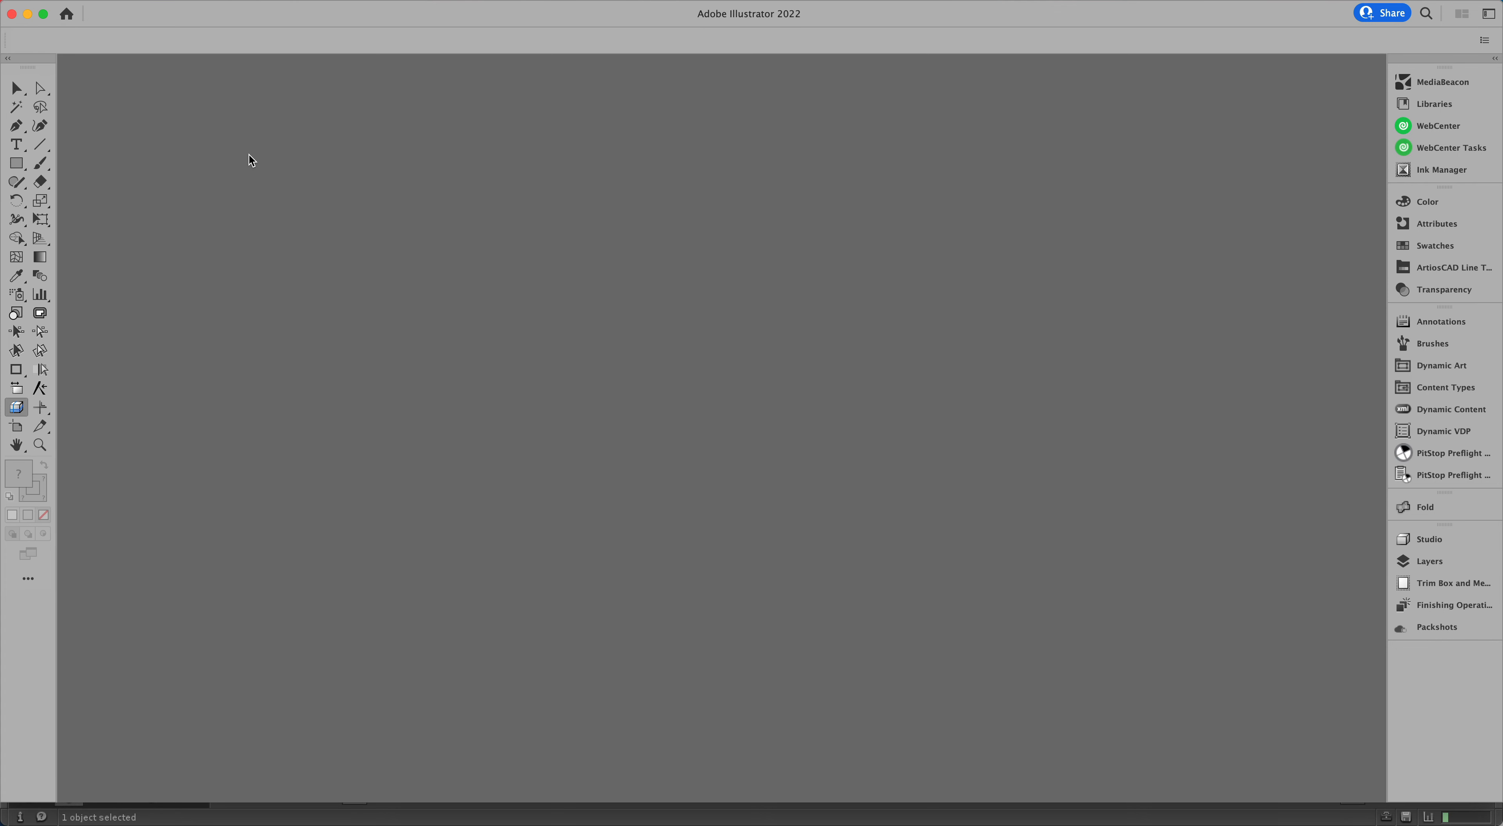
# Switch to Adobe Illustrator, create an 8.5 x 11 in Letter document, and start creating a basic box with Studio Toolkit for Boxes.
pyautogui.press('super+n')
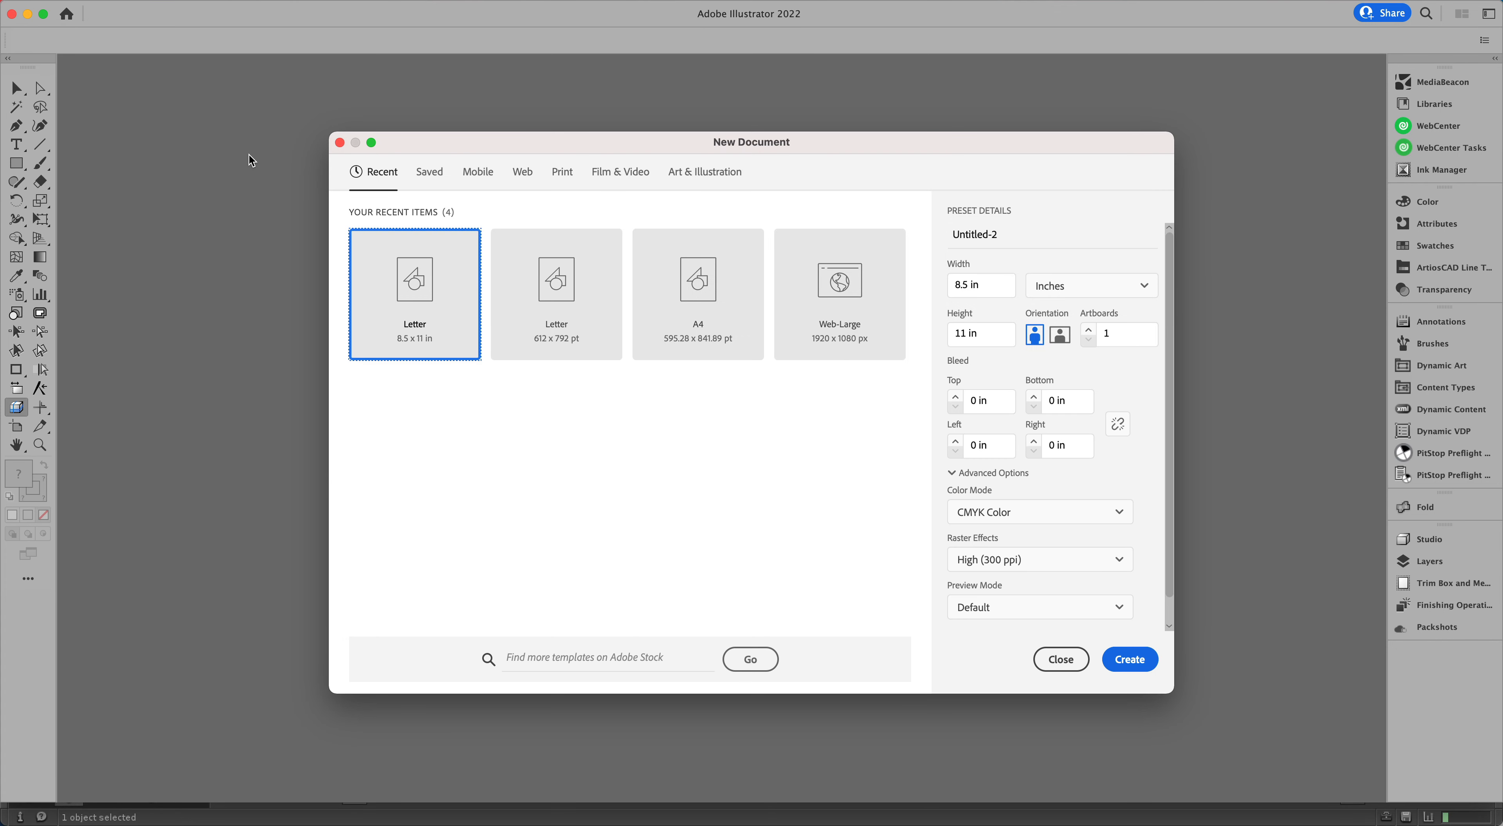
pyautogui.press('Return')
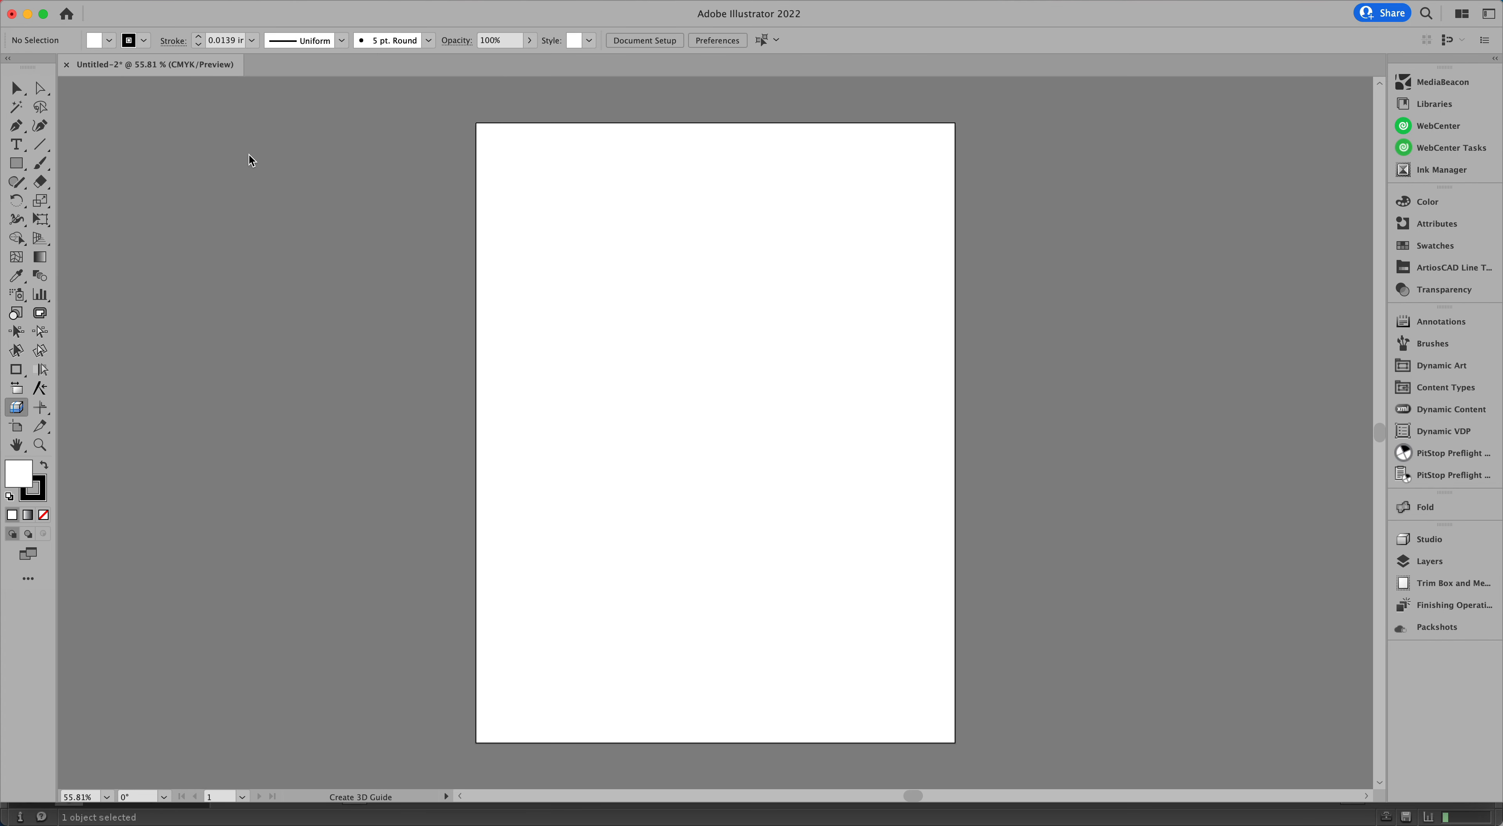
pyautogui.click(408, 1)
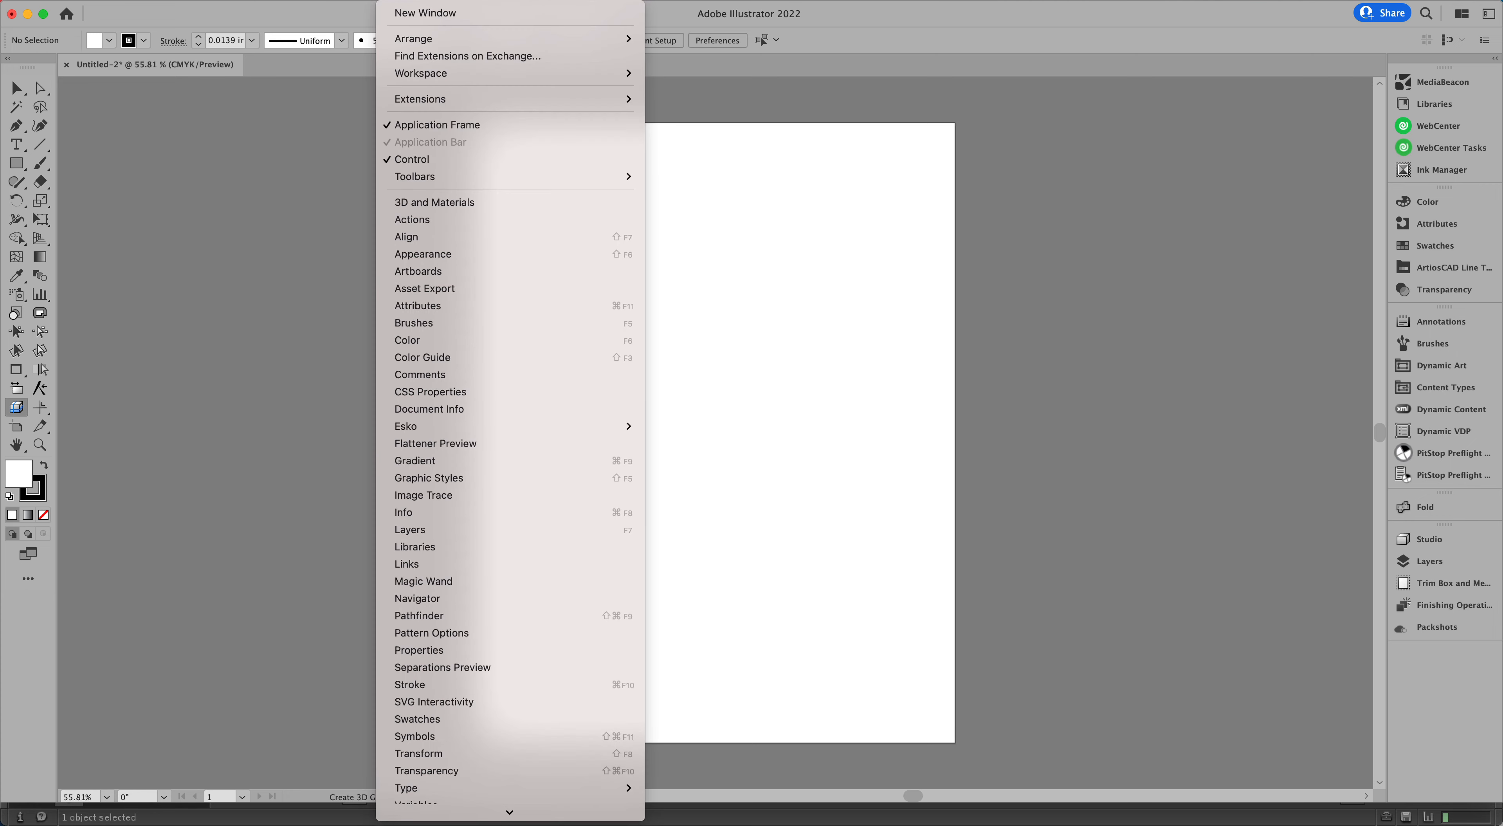
pyautogui.moveTo(407, 432)
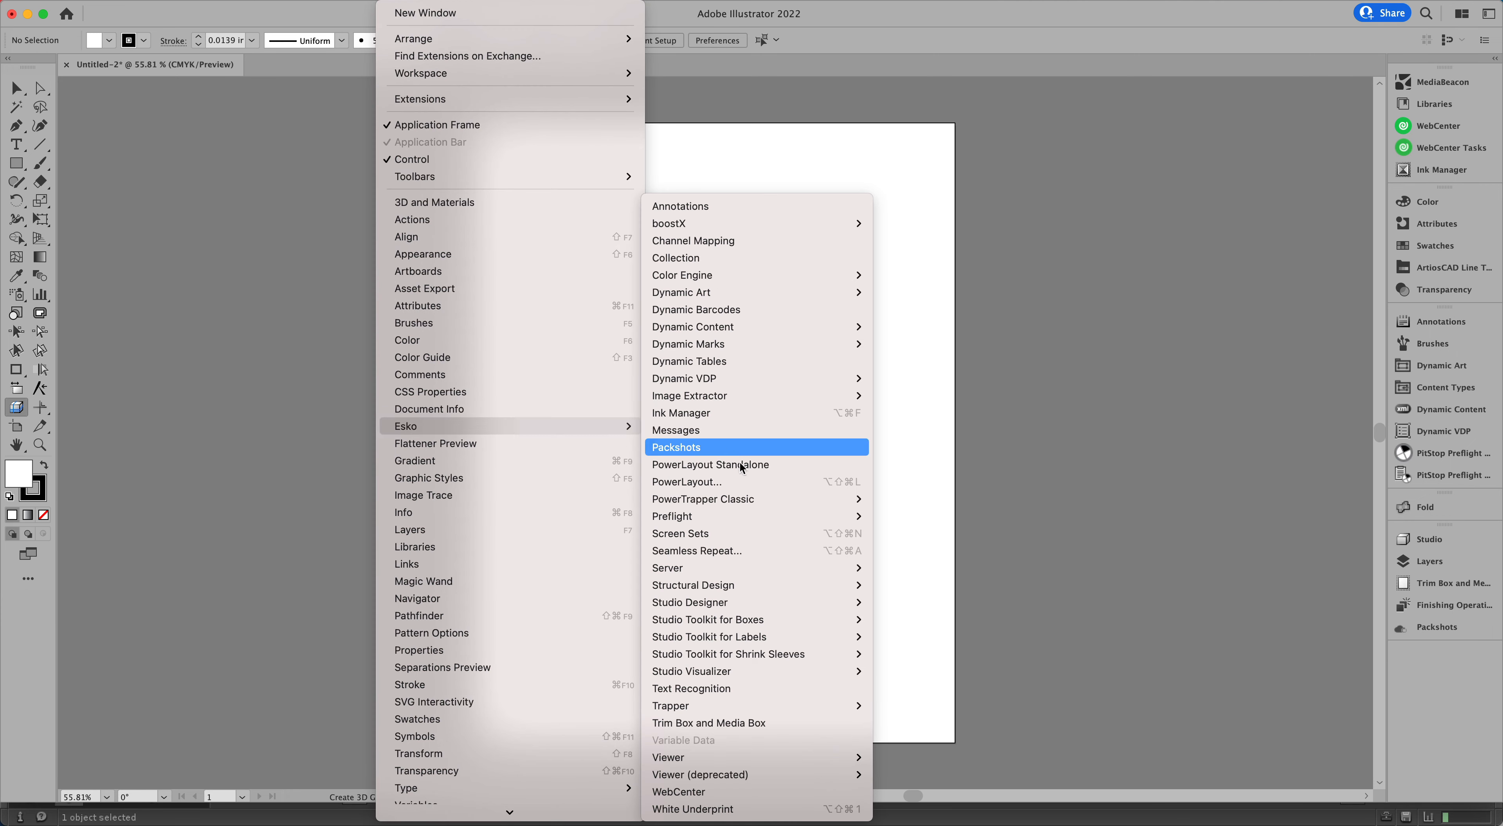
pyautogui.moveTo(744, 619)
pyautogui.click(936, 620)
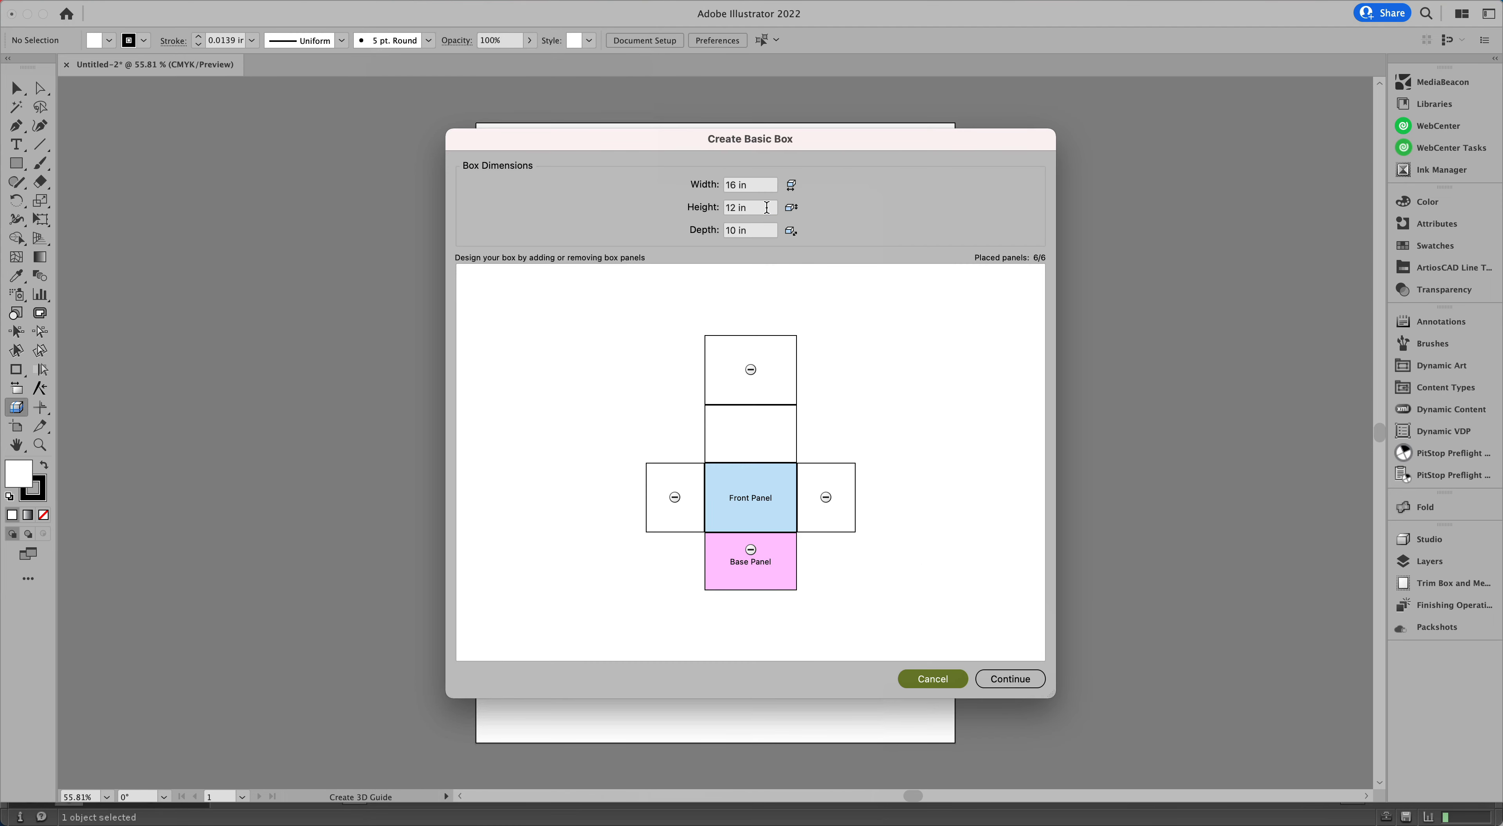
# Set the basic box's height to 10 in and depth to 12 in, and continue to the folding settings.
pyautogui.click(767, 208)
pyautogui.write('10')
pyautogui.press('Tab')
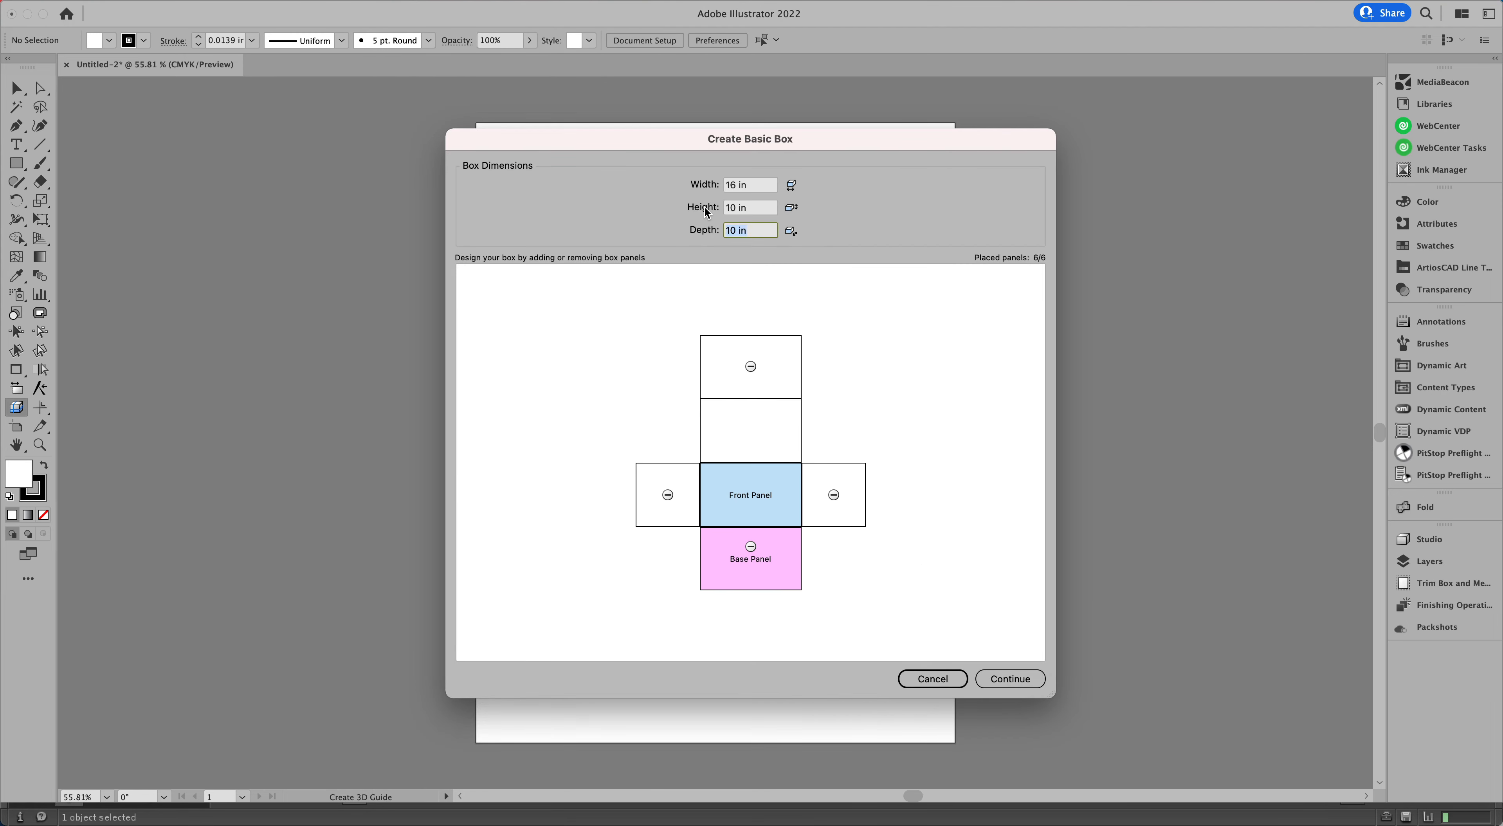
pyautogui.write('12')
pyautogui.press('Tab')
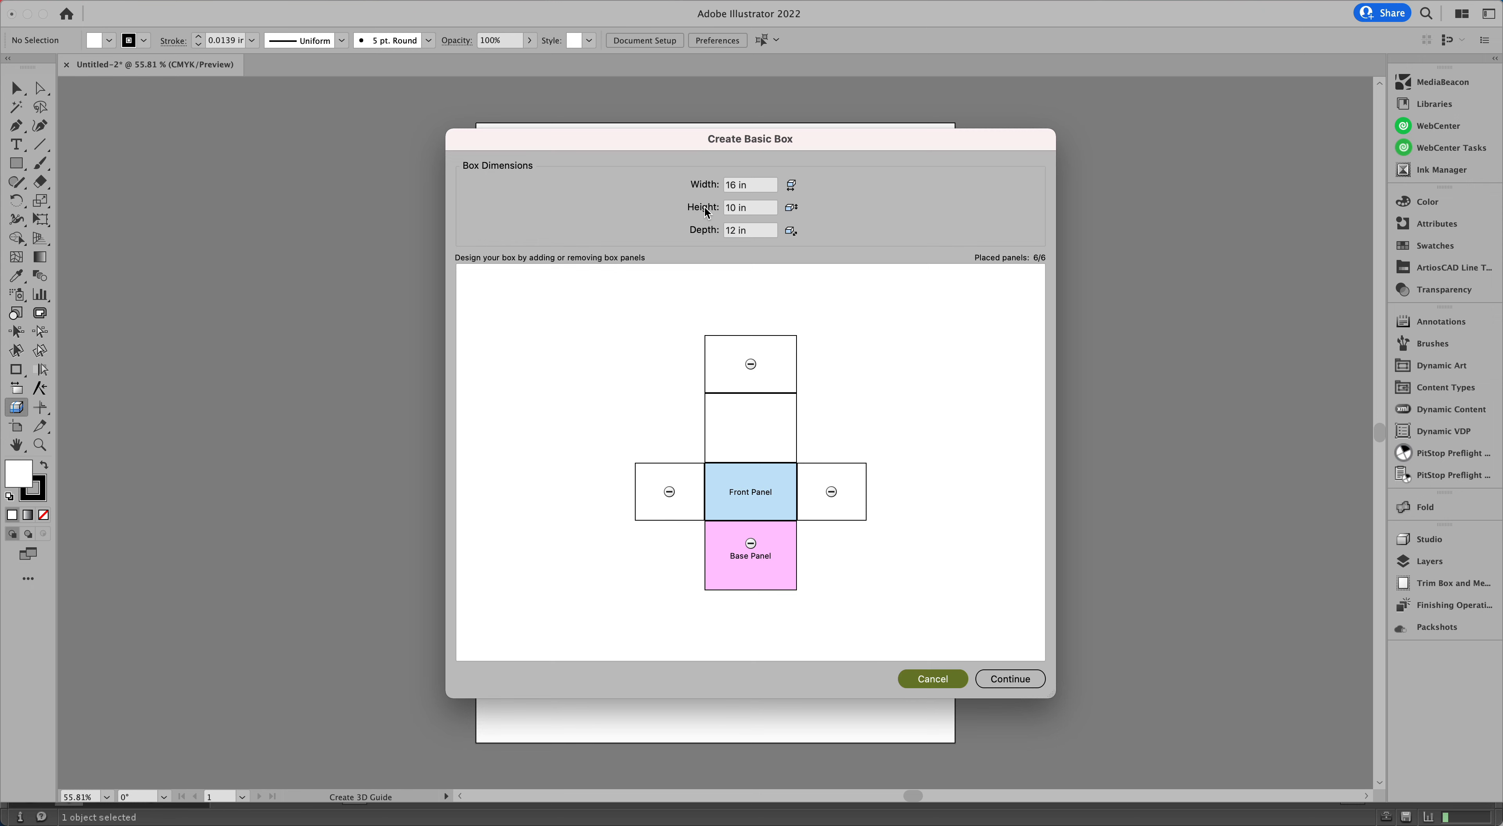
pyautogui.click(1001, 679)
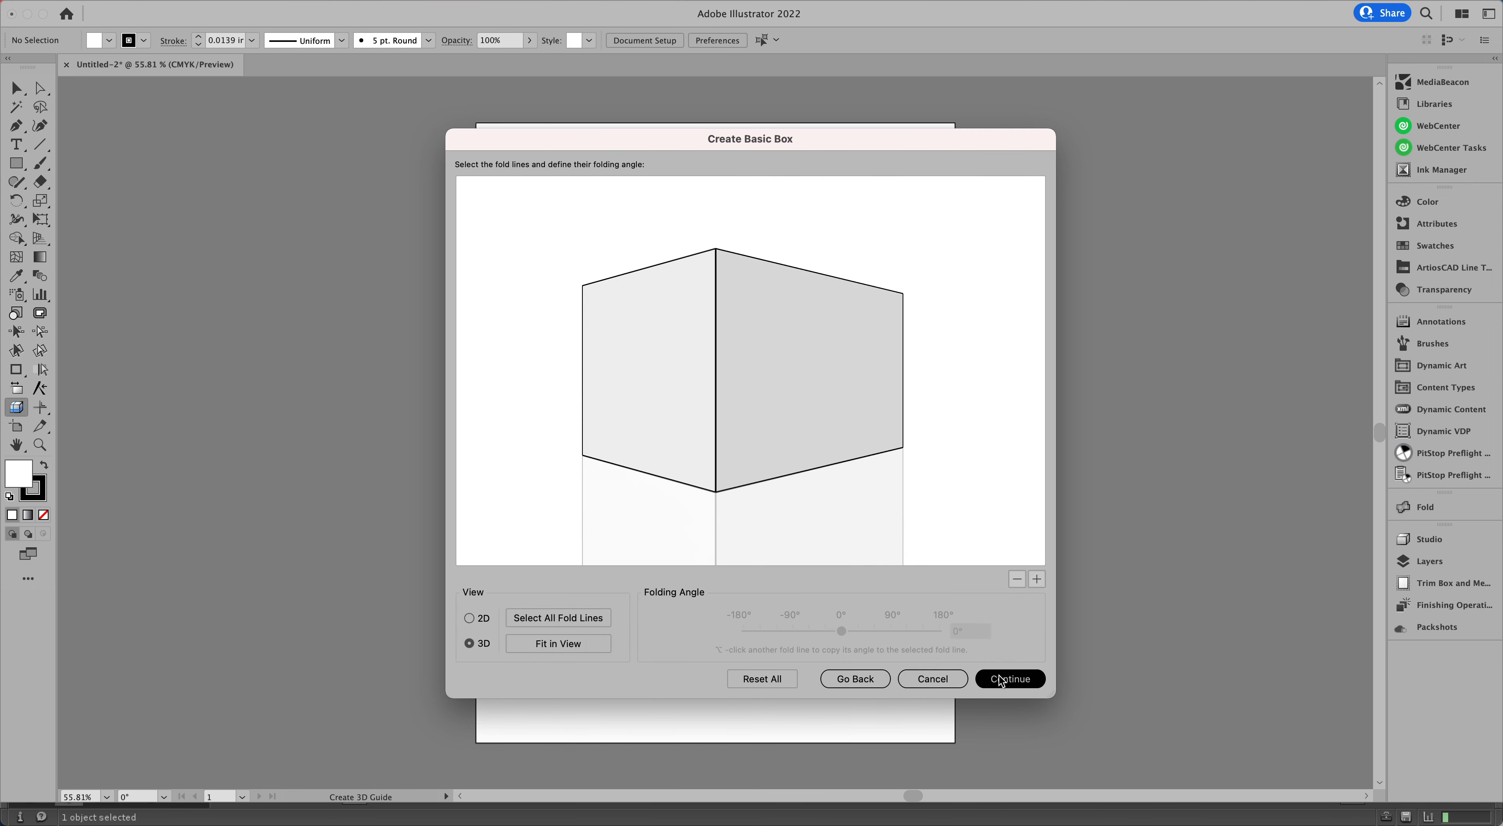
# Accept the box's default folding angles and save the structural design as Untitled-2.ard on the Desktop.
pyautogui.click(1001, 678)
pyautogui.click(1001, 679)
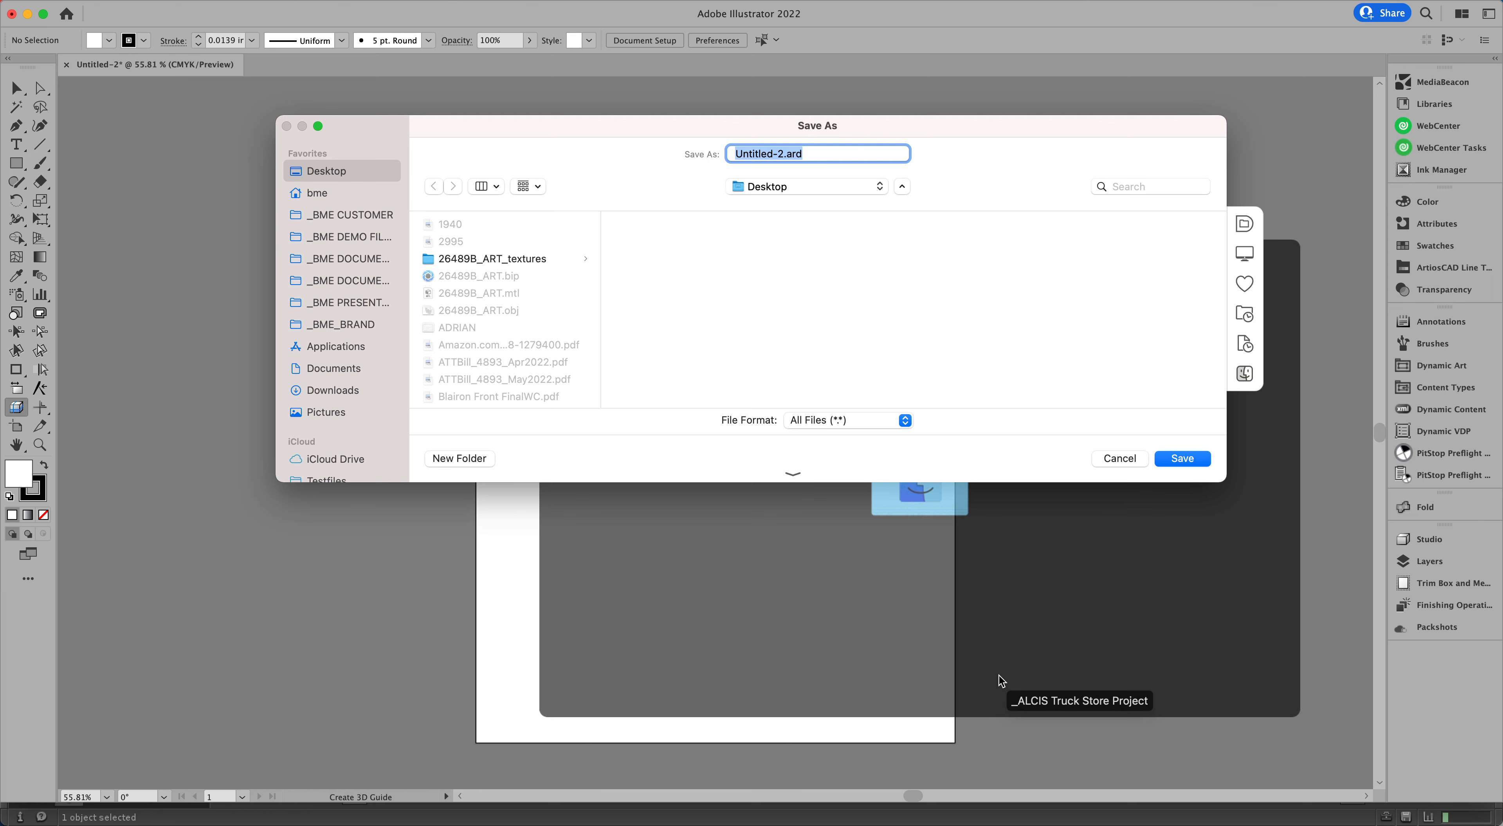
pyautogui.click(1193, 461)
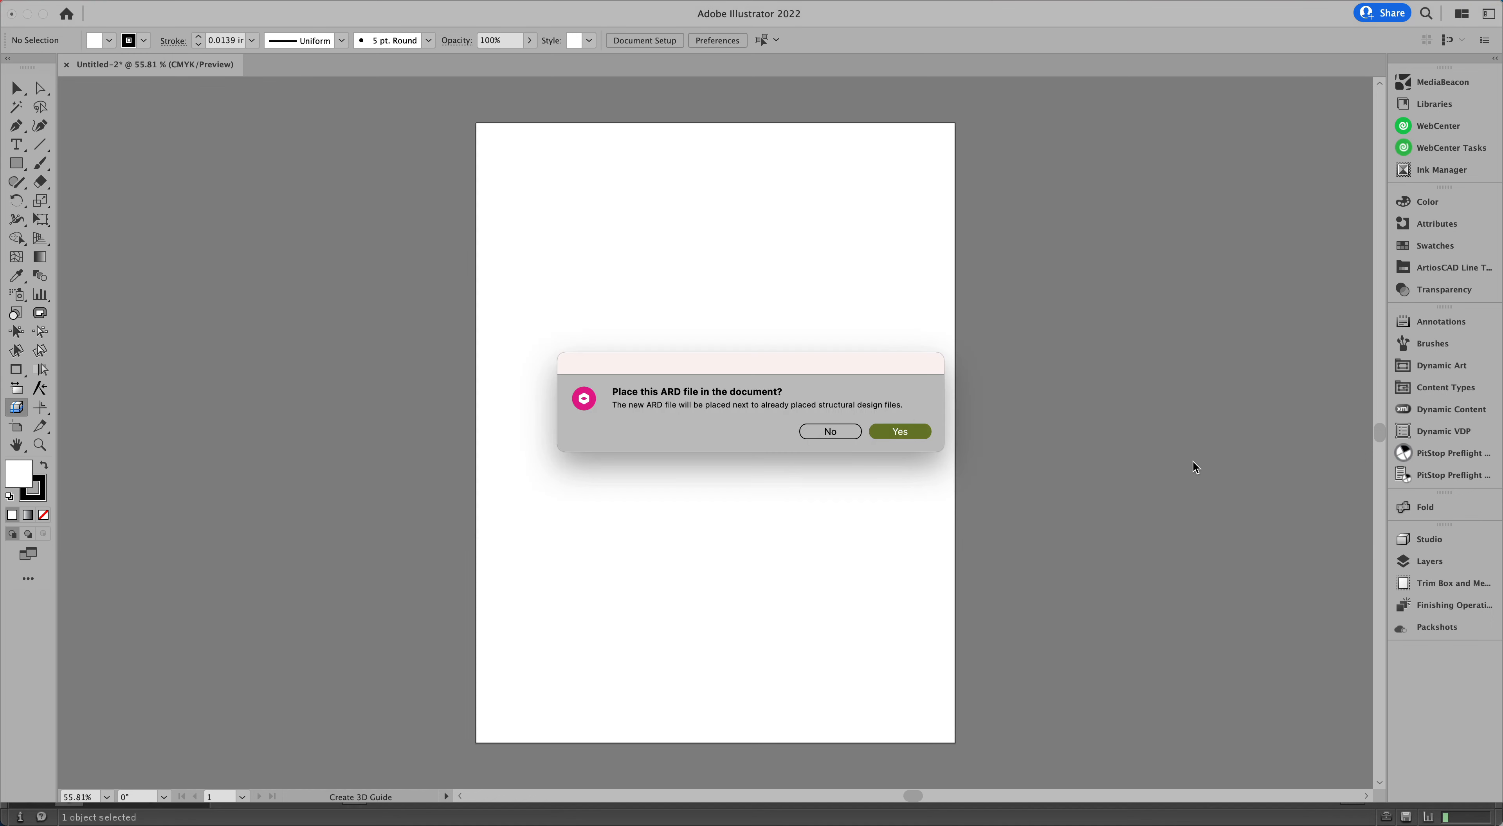